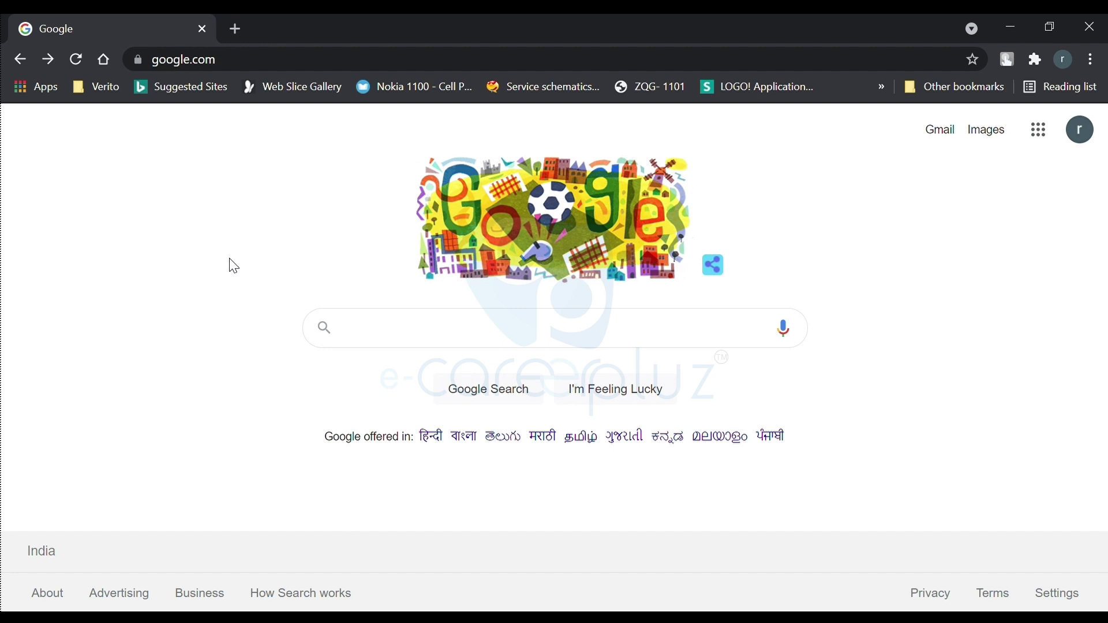
Search Google for 'fir copy download tamilnadu' using the autocomplete suggestion
{"action": "left_click", "coordinate": [443, 336]}
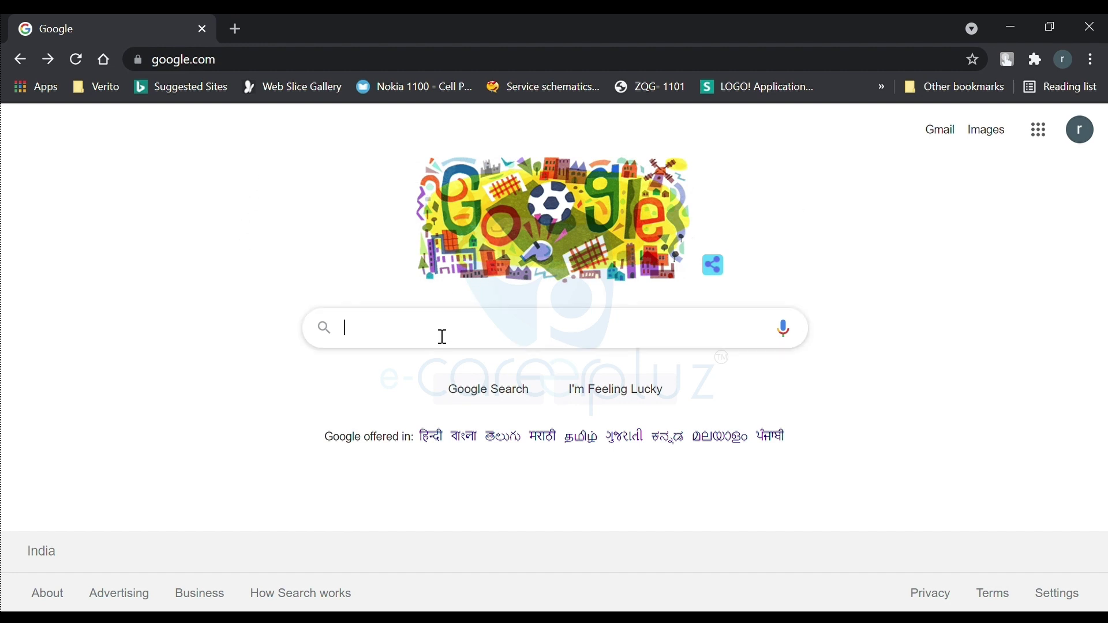
{"action": "type", "text": "fir"}
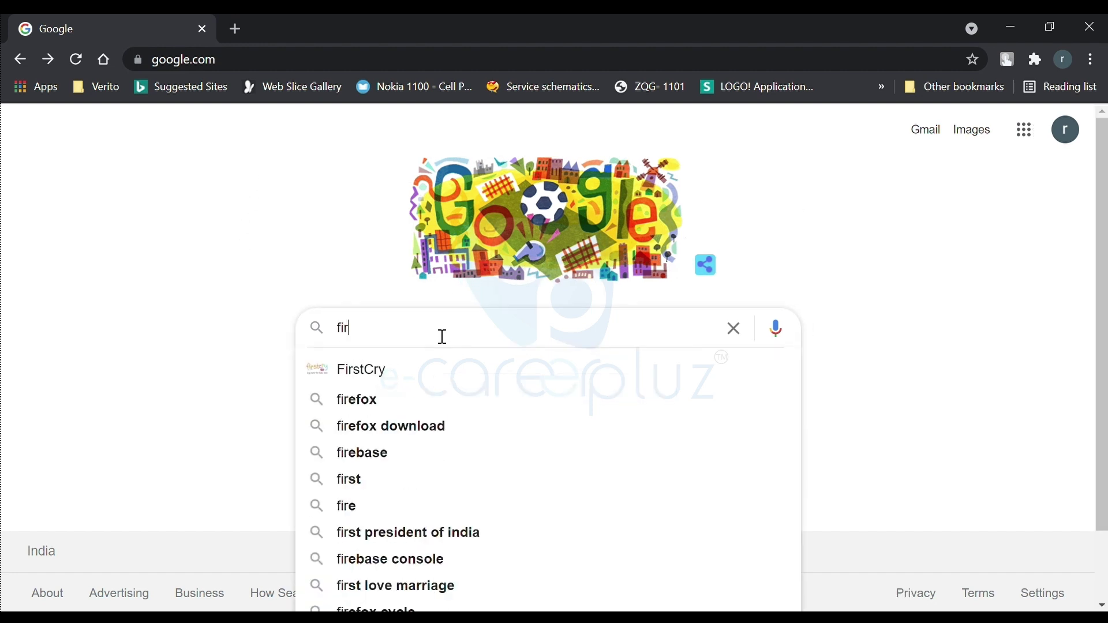
{"action": "type", "text": " copy d"}
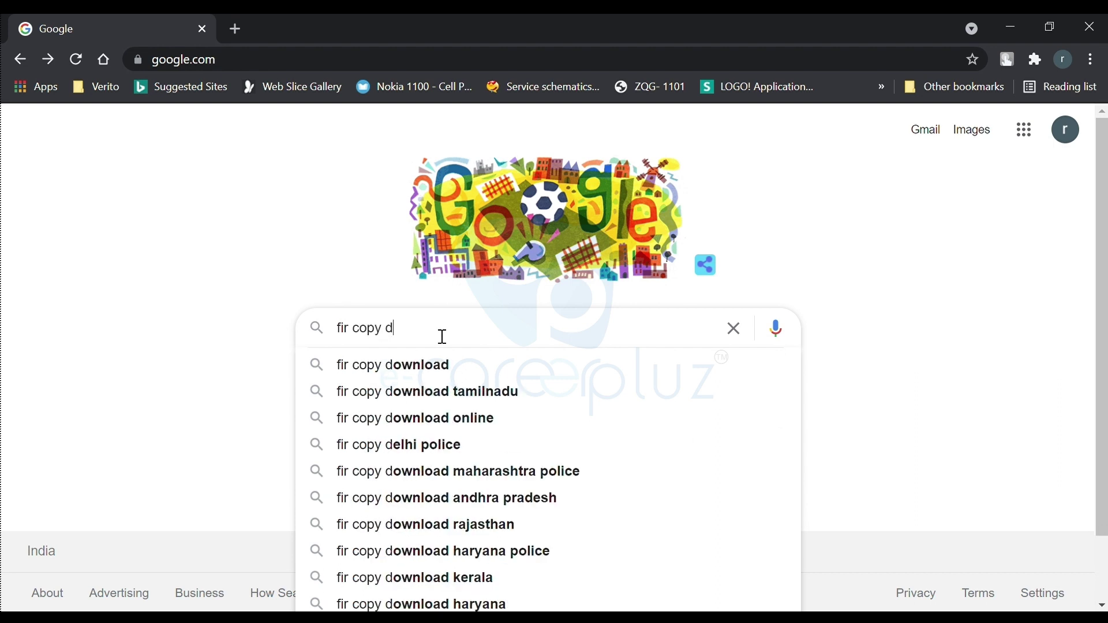
{"action": "key", "text": "Down"}
{"action": "key", "text": "Down"}
{"action": "key", "text": "Return"}
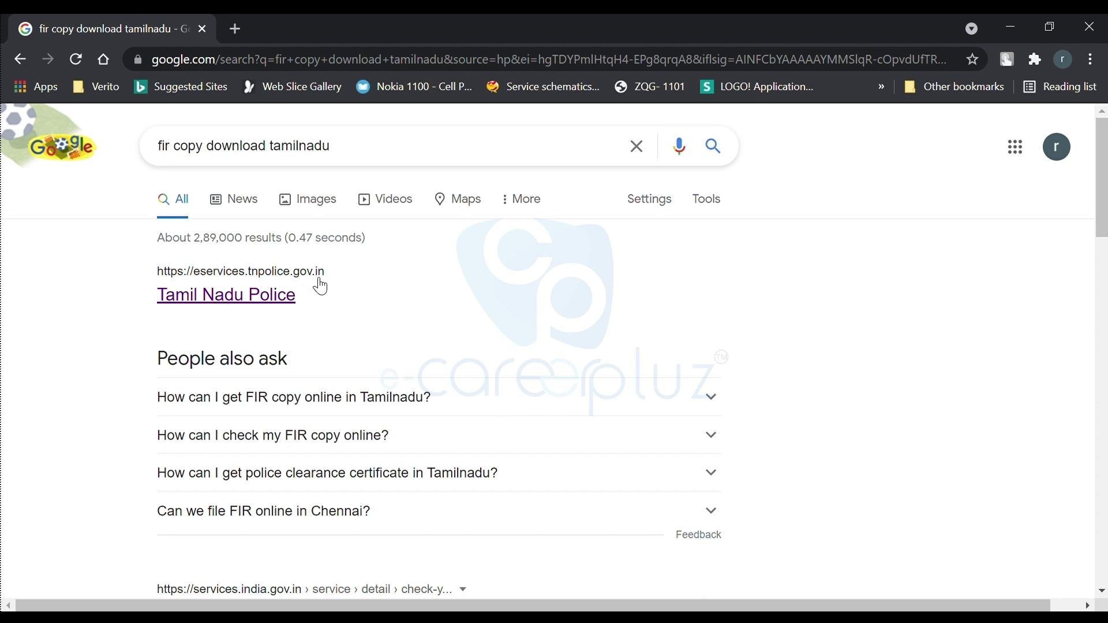
Open the Tamil Nadu Police result in a new tab and scroll to its service tiles
{"action": "middle_click", "coordinate": [285, 301]}
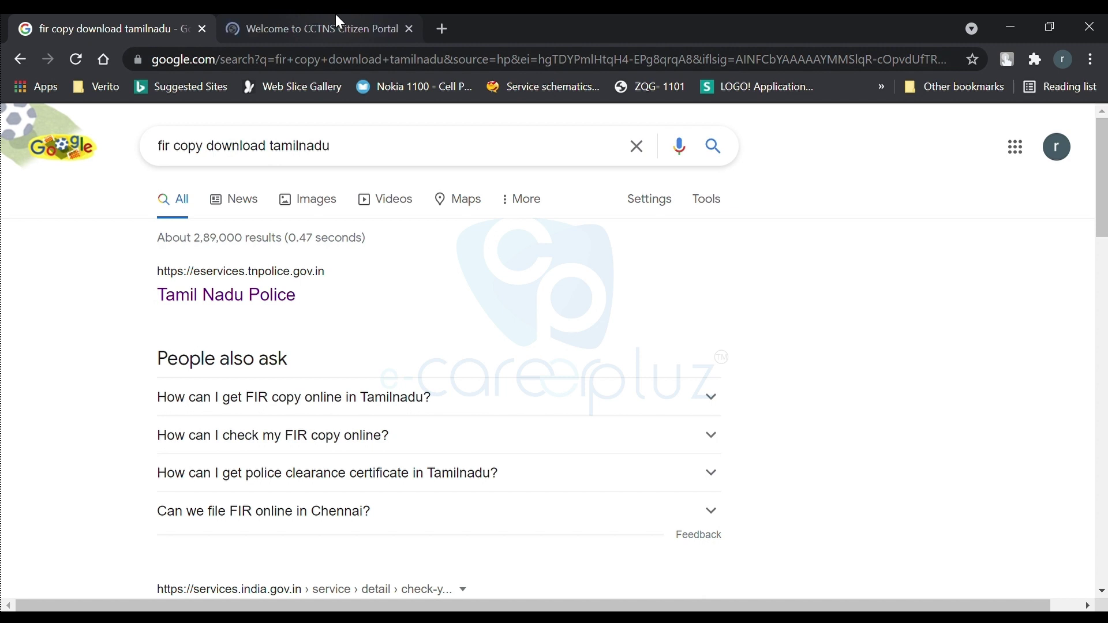
{"action": "left_click", "coordinate": [338, 17]}
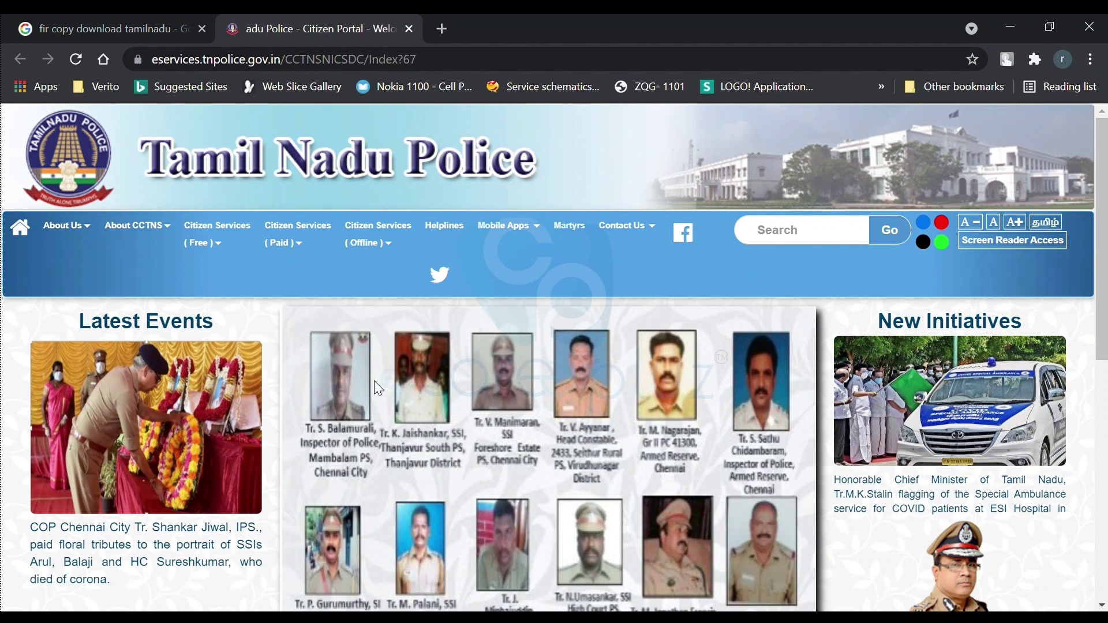
{"action": "scroll", "coordinate": [229, 392], "scroll_direction": "down", "scroll_amount": 2}
{"action": "scroll", "coordinate": [231, 396], "scroll_direction": "down", "scroll_amount": 3}
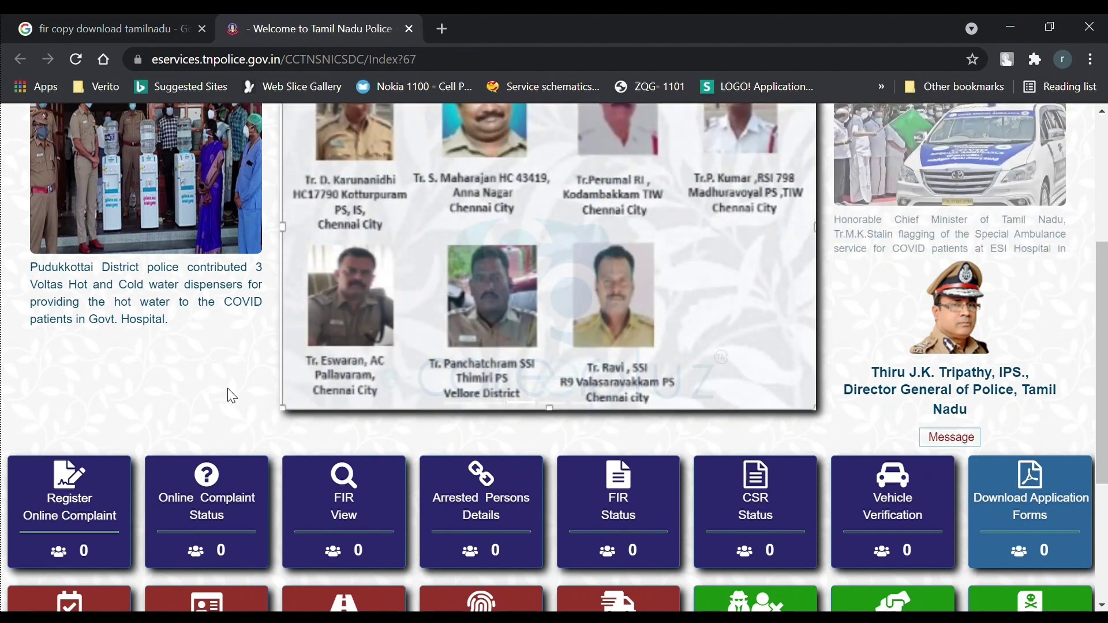
{"action": "left_click_drag", "start_coordinate": [1102, 462], "coordinate": [1102, 338]}
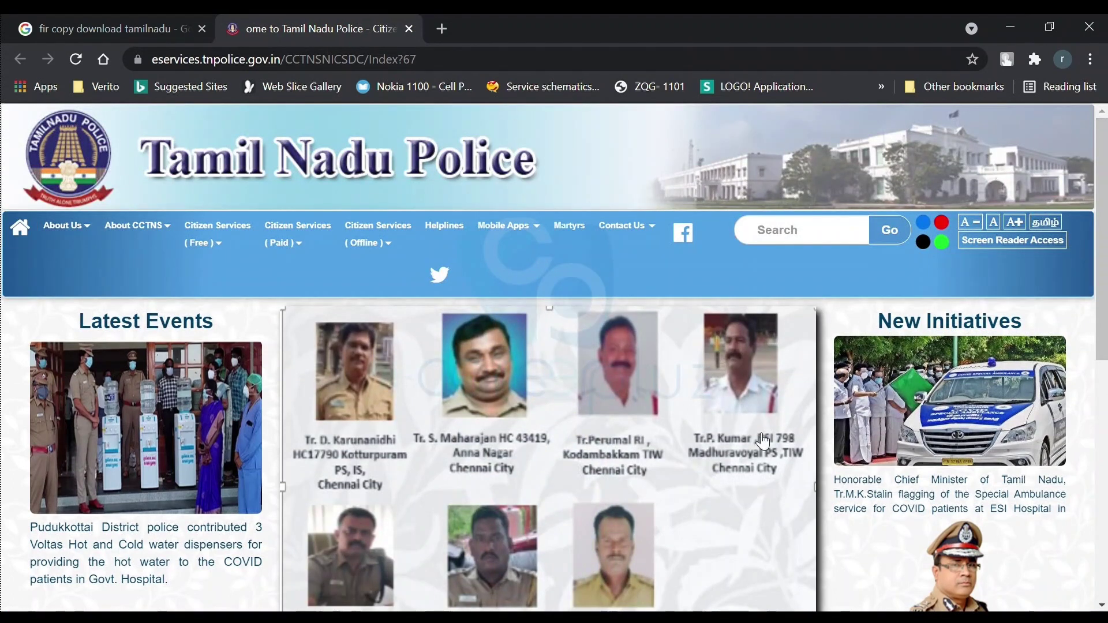
{"action": "scroll", "coordinate": [217, 322], "scroll_direction": "down", "scroll_amount": 7}
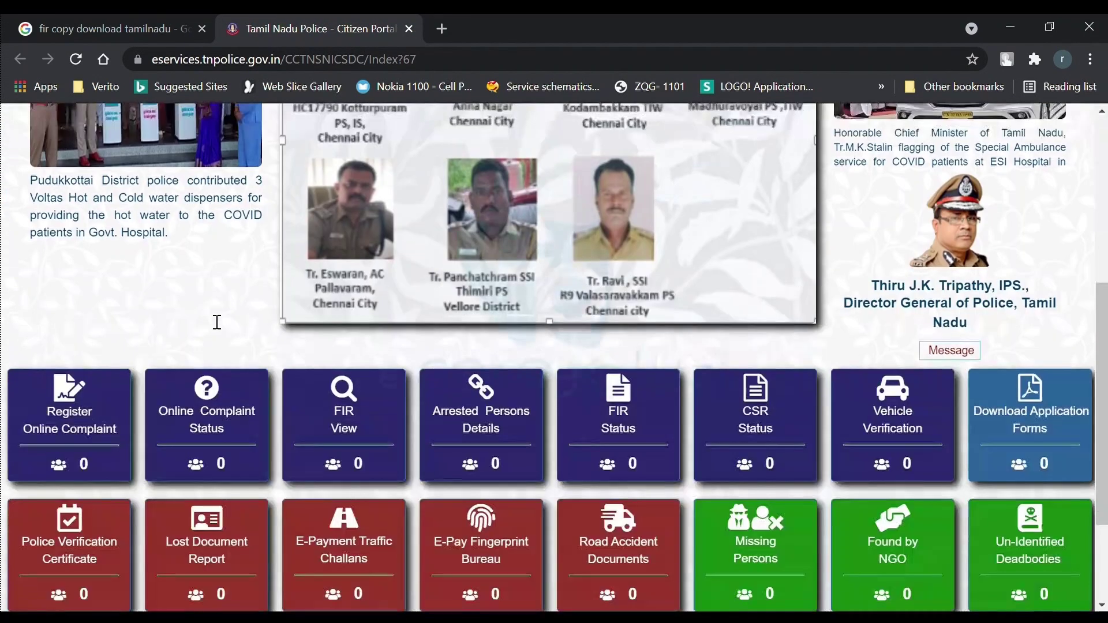
{"action": "scroll", "coordinate": [217, 323], "scroll_direction": "down", "scroll_amount": 2}
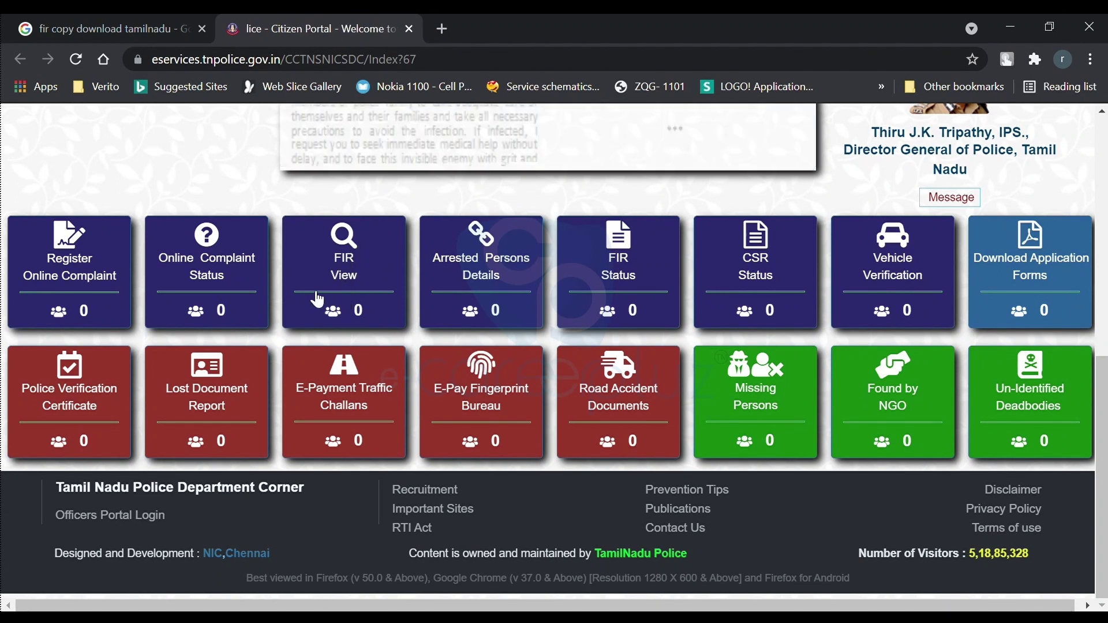
{"action": "scroll", "coordinate": [315, 296], "scroll_direction": "up", "scroll_amount": 1}
Open the FIR View service from the portal home page
{"action": "left_click", "coordinate": [353, 353]}
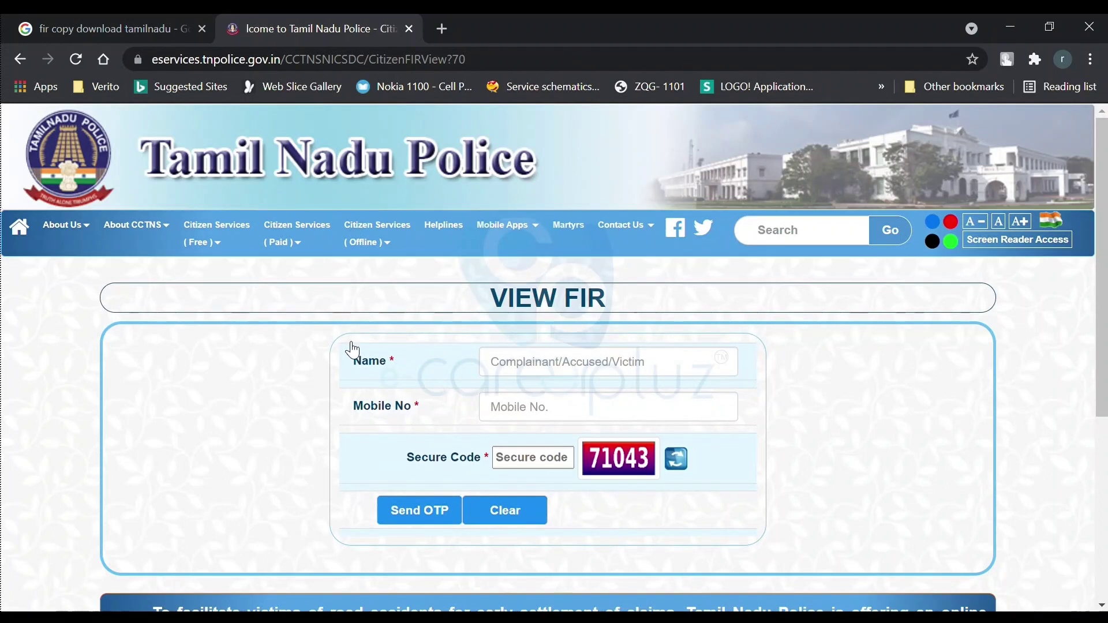
{"action": "scroll", "coordinate": [354, 349], "scroll_direction": "down", "scroll_amount": 2}
{"action": "scroll", "coordinate": [531, 302], "scroll_direction": "up", "scroll_amount": 2}
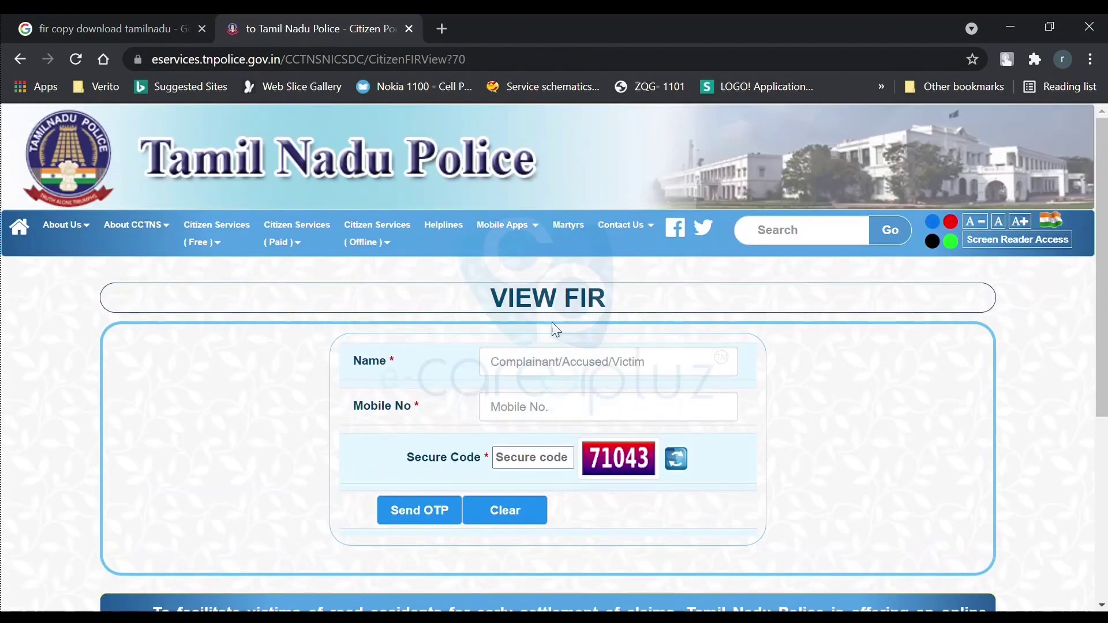
Enter the complainant's name, mobile number and secure code, then request an OTP
{"action": "left_click", "coordinate": [579, 374]}
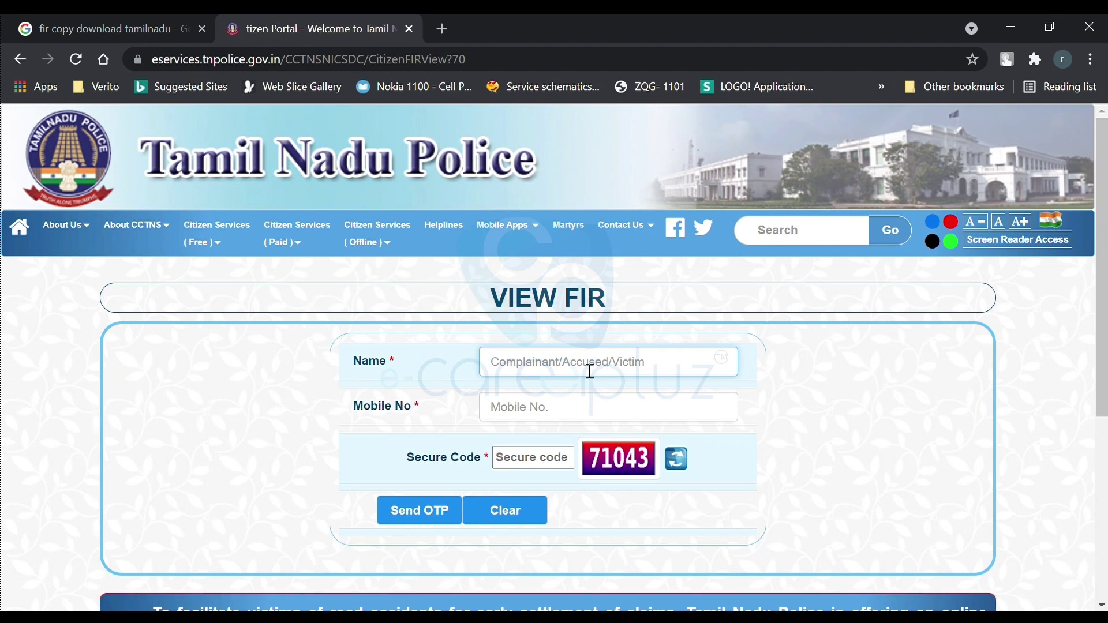
{"action": "type", "text": "k"}
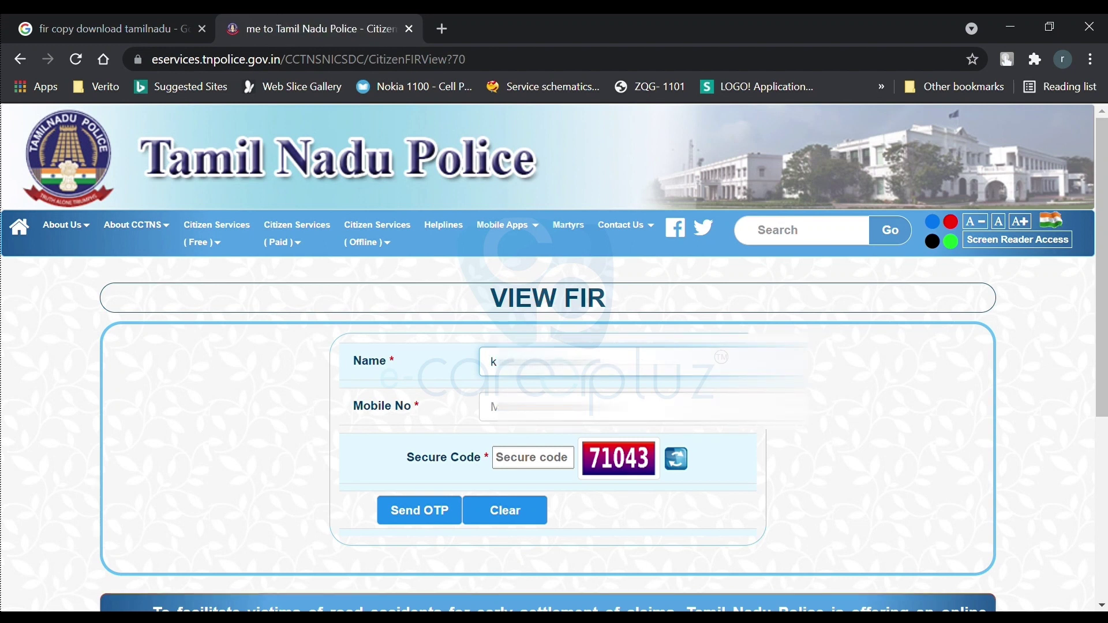
{"action": "left_click", "coordinate": [641, 406]}
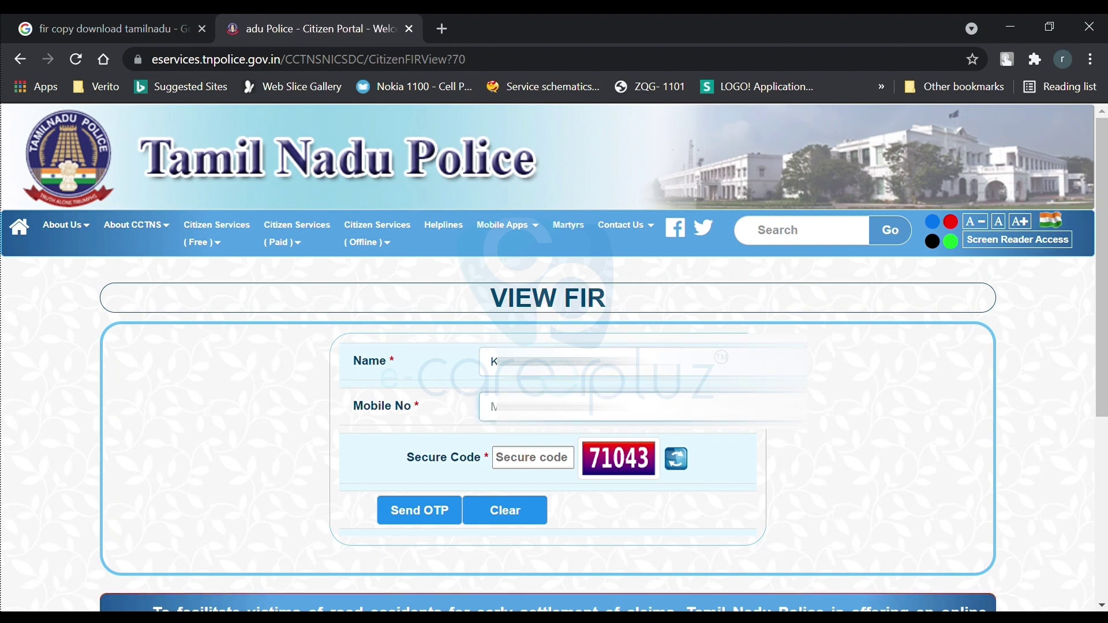
{"action": "type", "text": "9"}
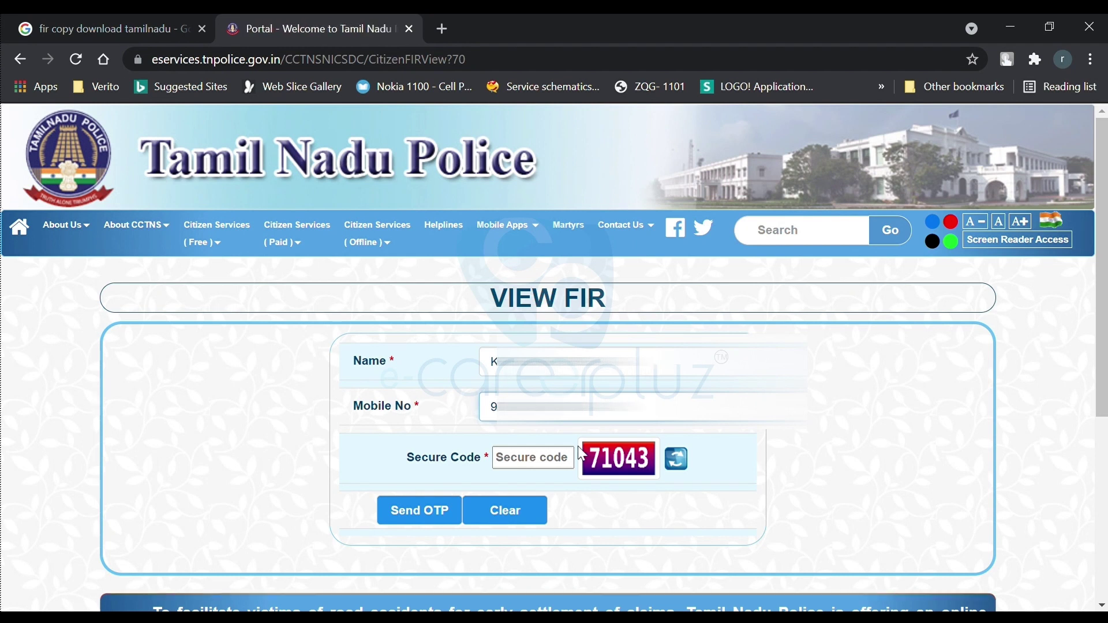
{"action": "left_click", "coordinate": [536, 468]}
{"action": "type", "text": "71043"}
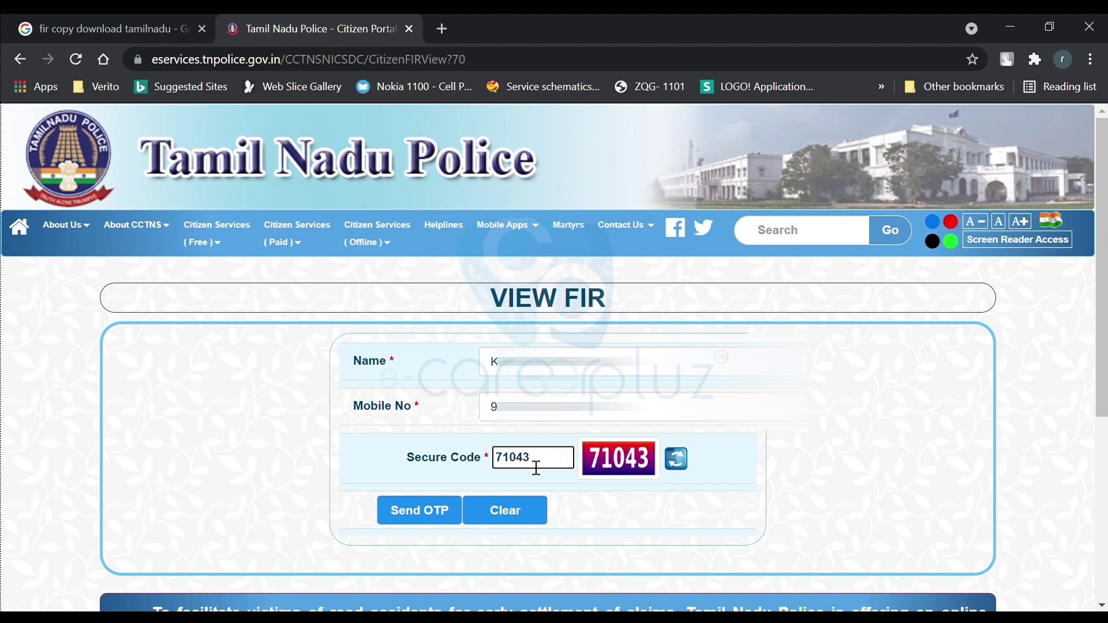
{"action": "left_click", "coordinate": [441, 515]}
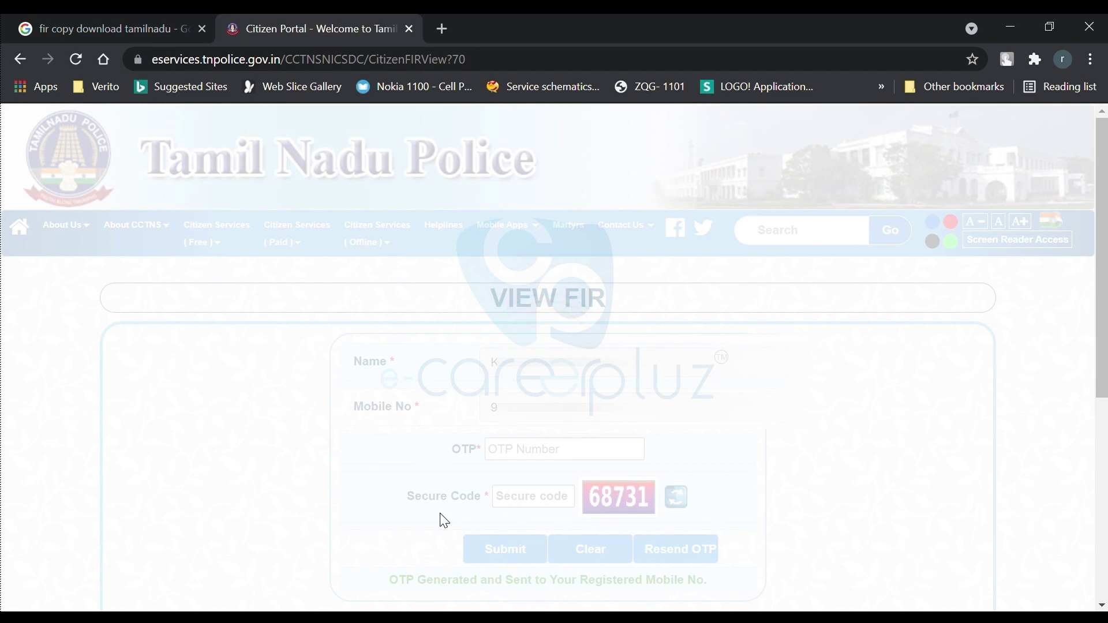
Enter the received OTP and the new secure code, then submit them
{"action": "left_click", "coordinate": [558, 457]}
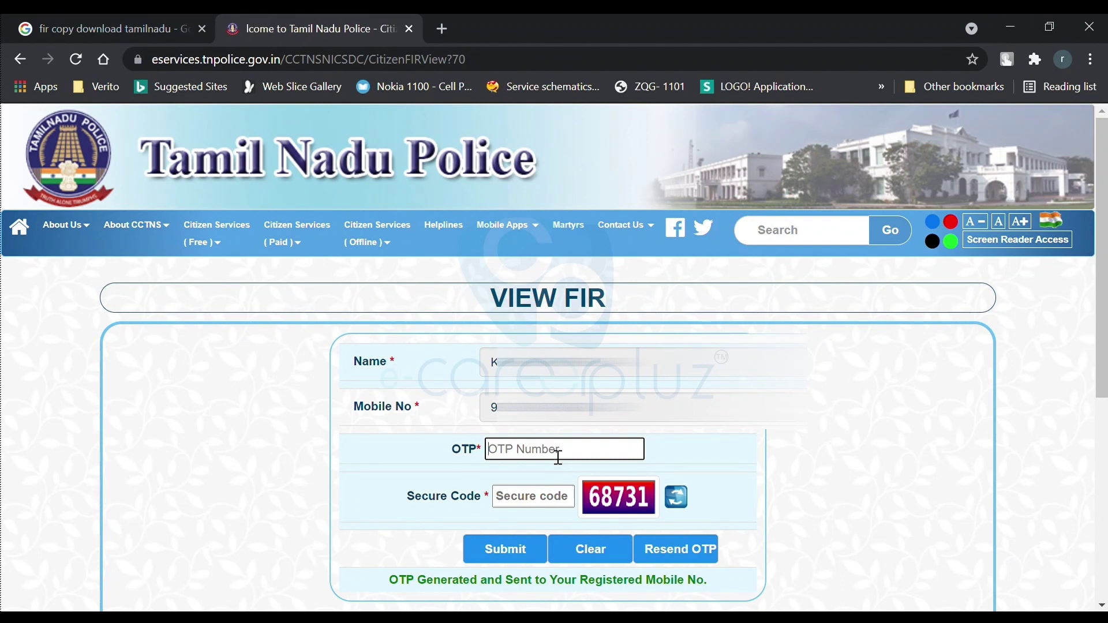
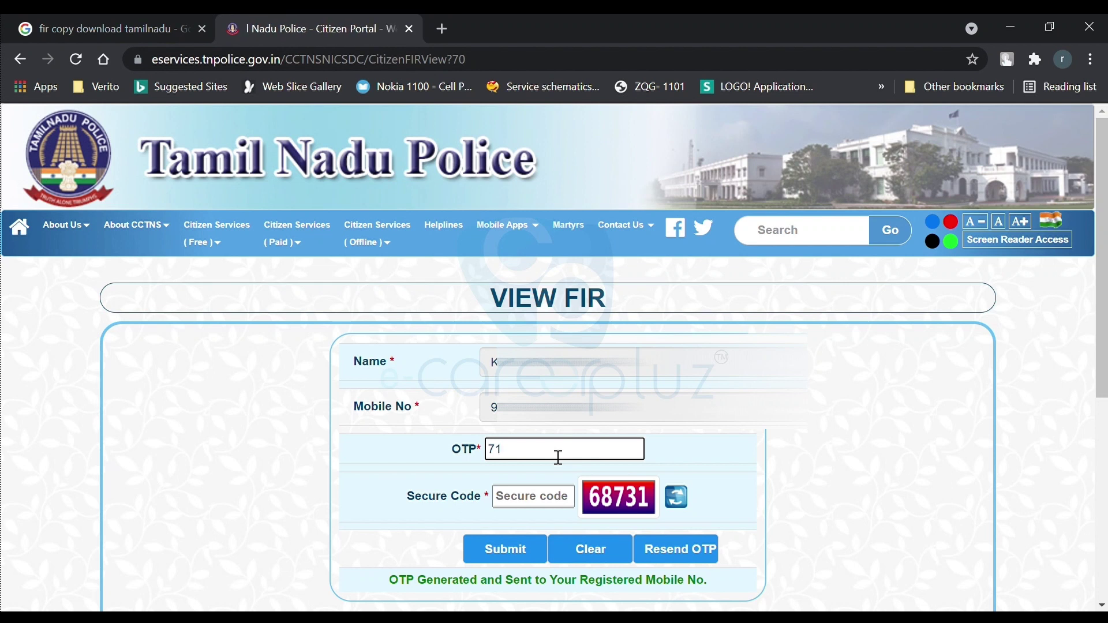
{"action": "left_click", "coordinate": [535, 508]}
{"action": "left_click", "coordinate": [520, 552]}
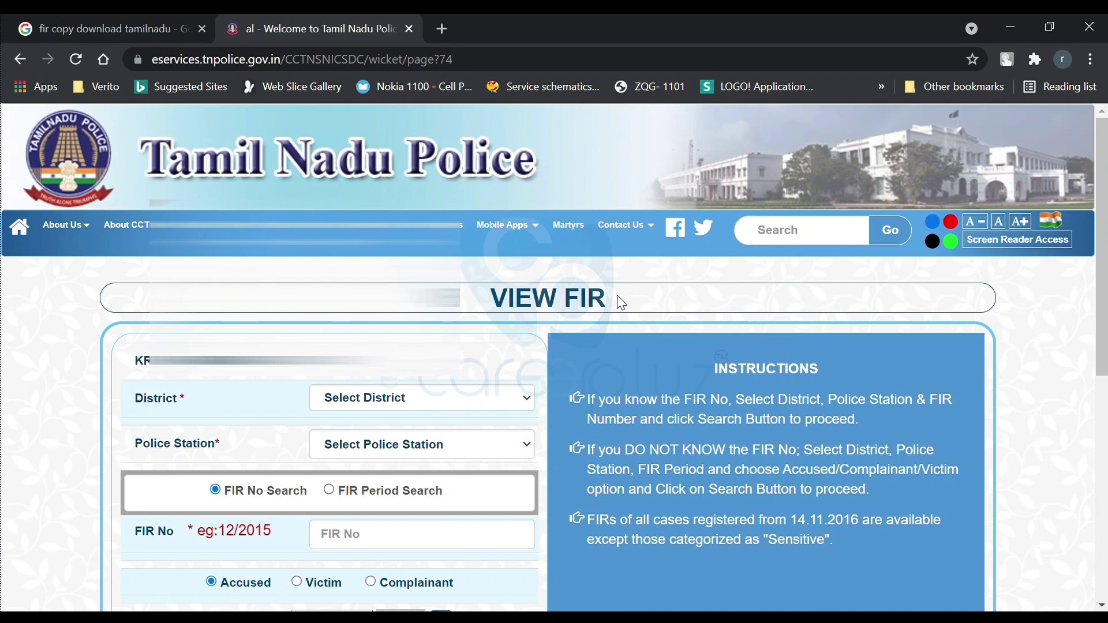
Select the police station for the FIR search
{"action": "scroll", "coordinate": [622, 303], "scroll_direction": "down", "scroll_amount": 2}
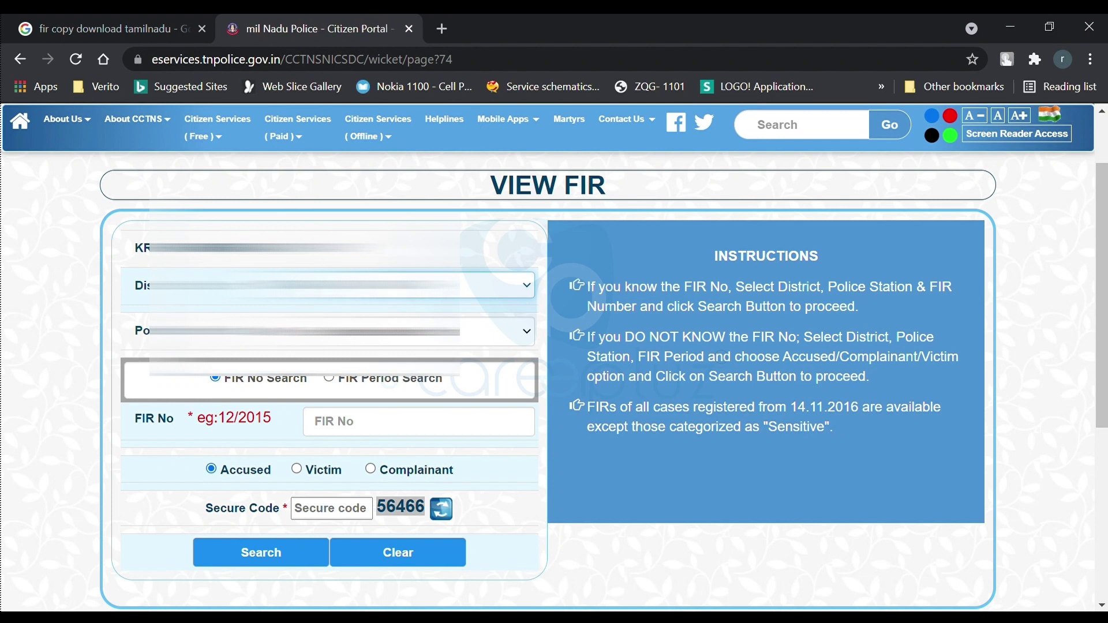
{"action": "left_click", "coordinate": [335, 331]}
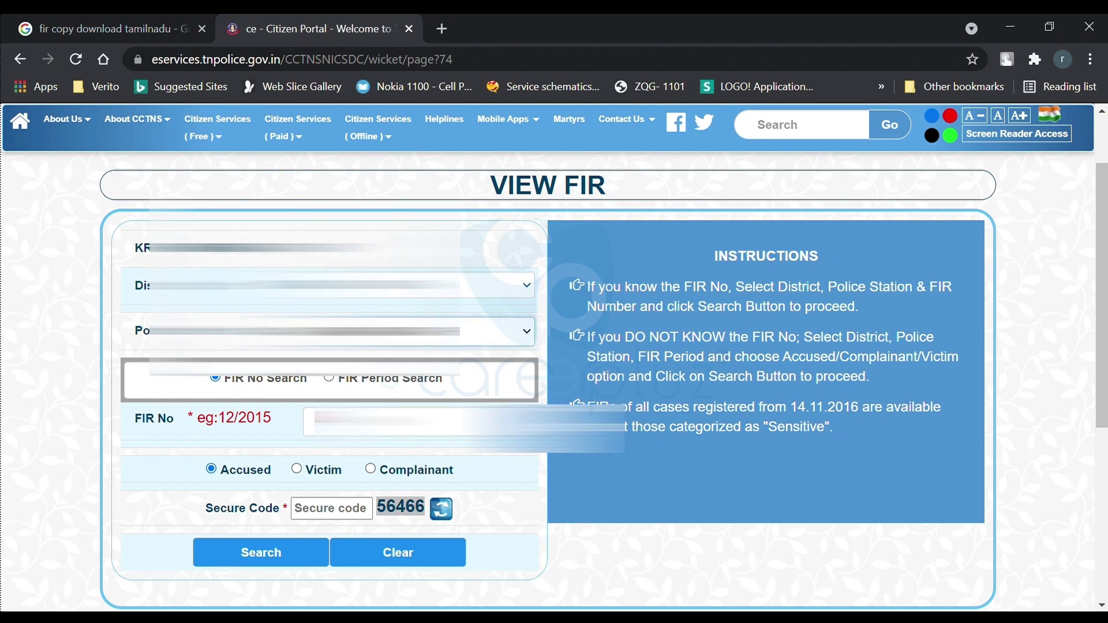
{"action": "key", "text": "Down"}
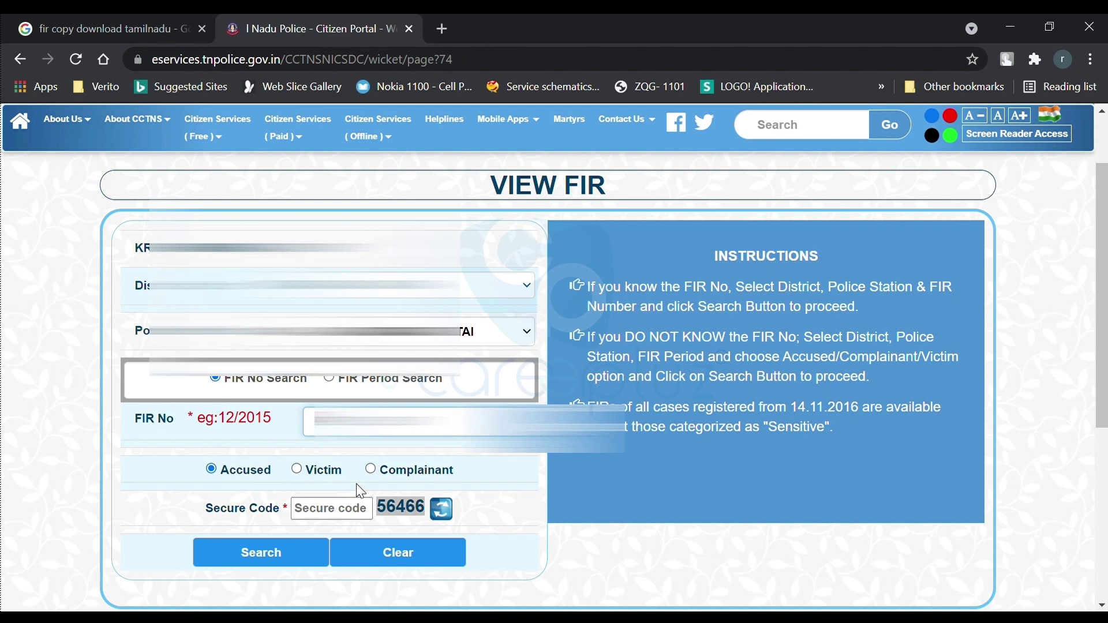
Search as Complainant with the secure code to display the FIR copy
{"action": "left_click", "coordinate": [371, 471]}
{"action": "left_click", "coordinate": [367, 512]}
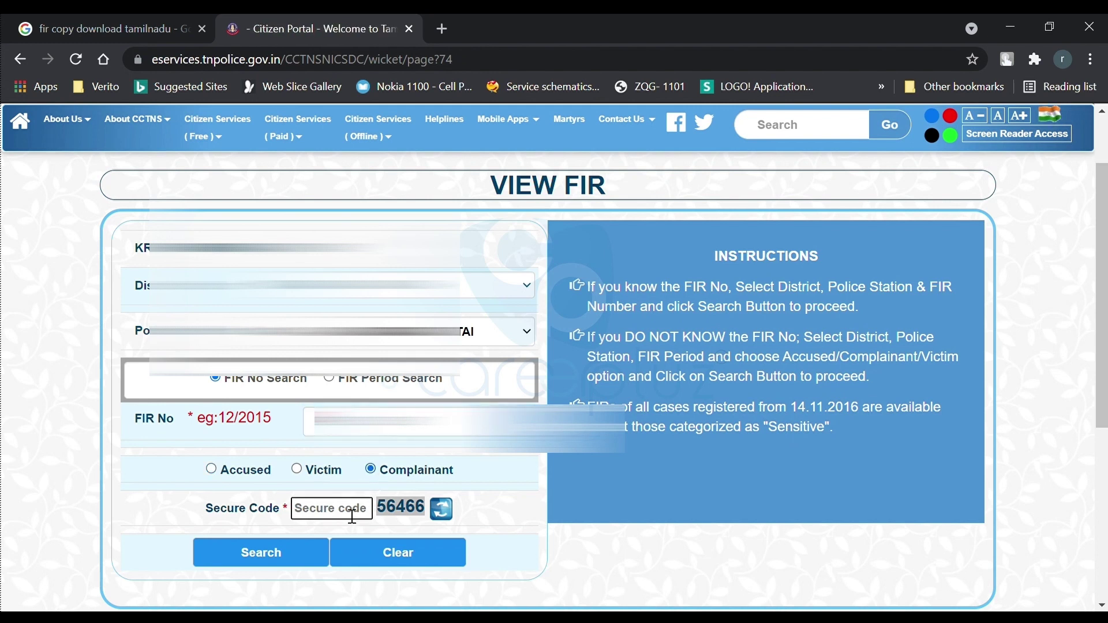
{"action": "type", "text": "564"}
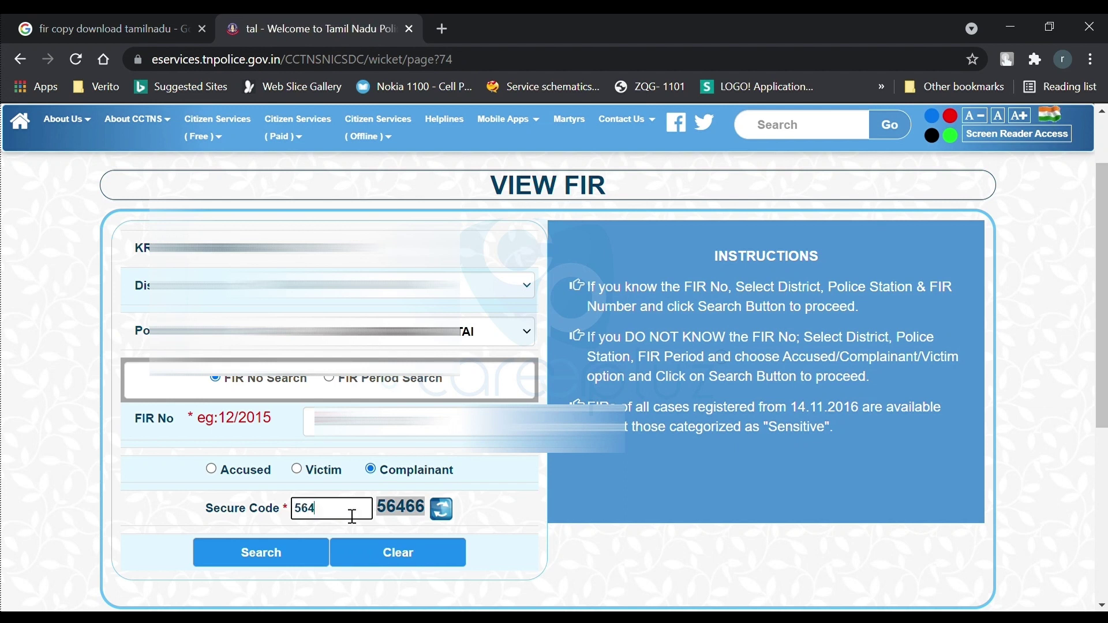
{"action": "type", "text": "66"}
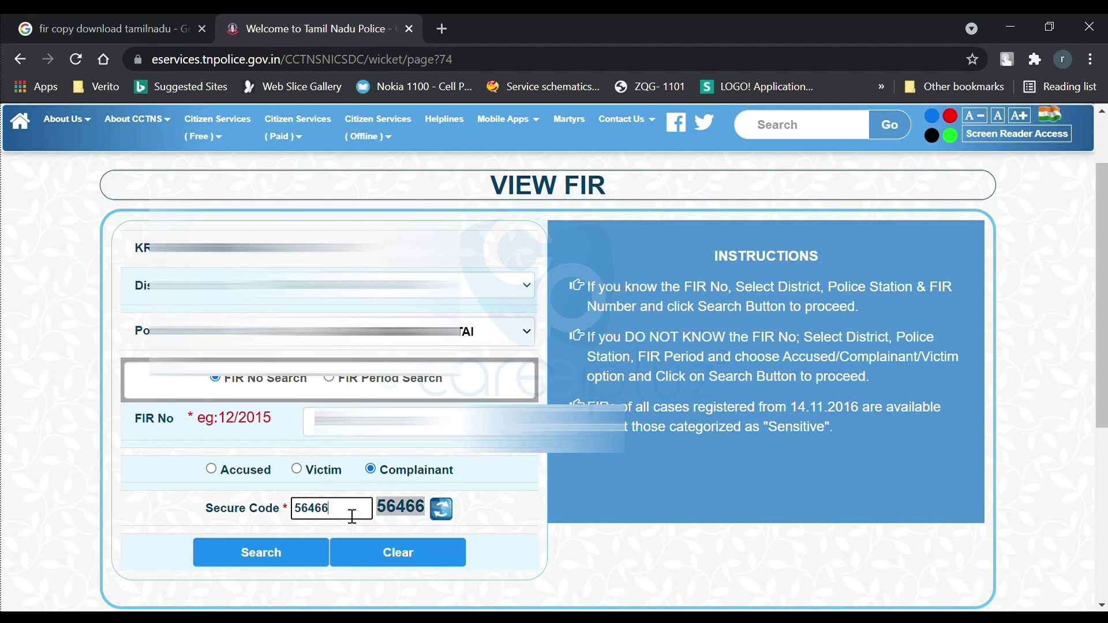
{"action": "left_click", "coordinate": [292, 550]}
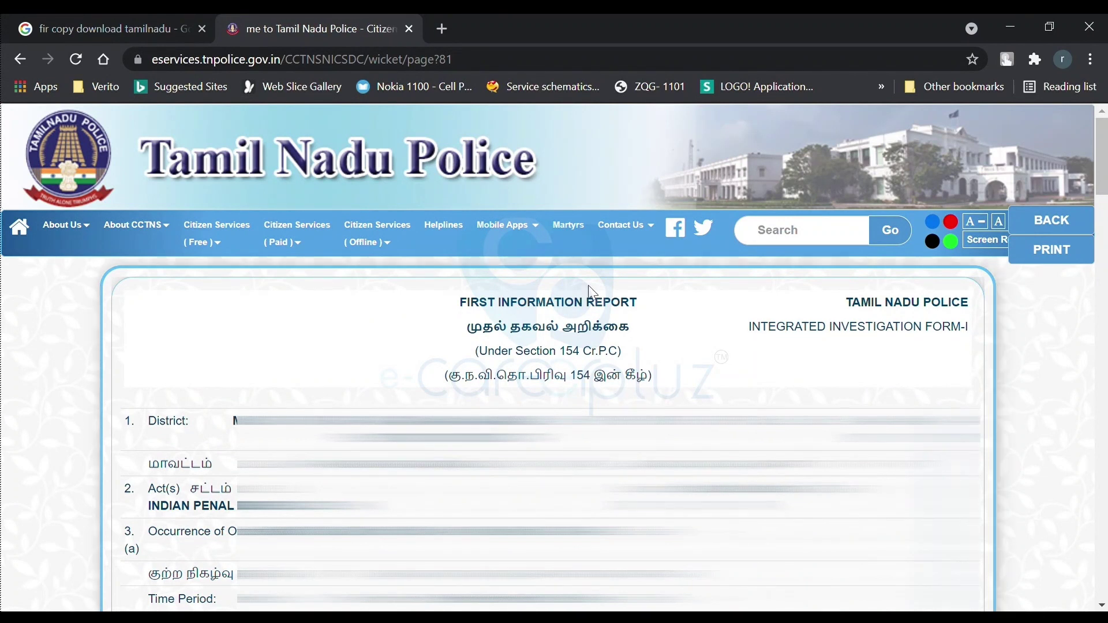
{"action": "left_click_drag", "start_coordinate": [460, 303], "coordinate": [633, 306]}
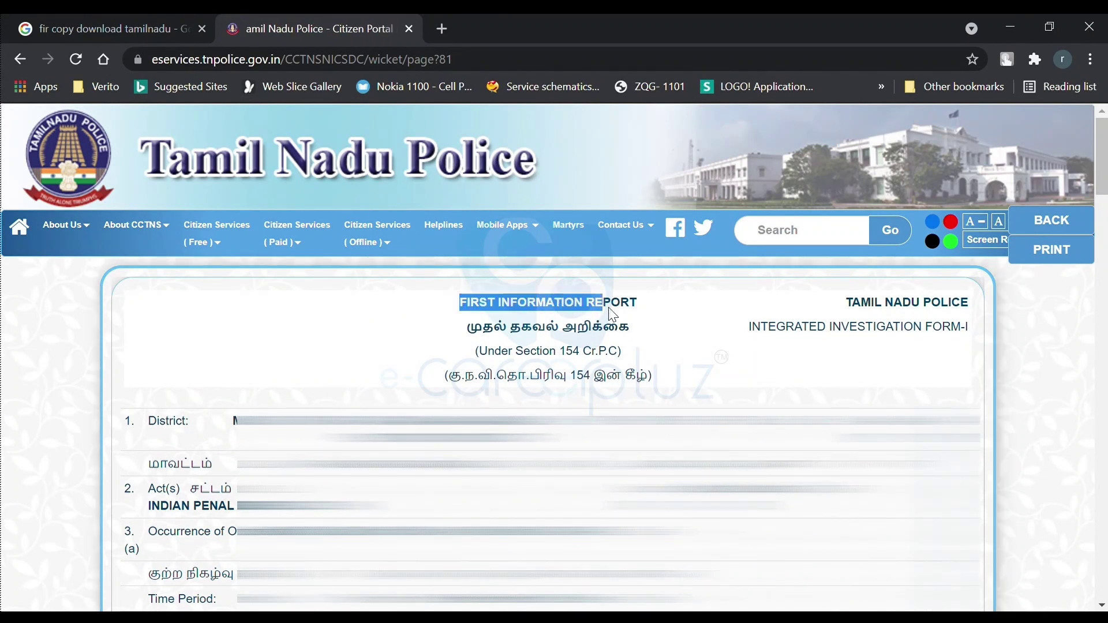
{"action": "left_click", "coordinate": [651, 323]}
{"action": "left_click_drag", "start_coordinate": [466, 331], "coordinate": [629, 347]}
{"action": "left_click", "coordinate": [678, 347]}
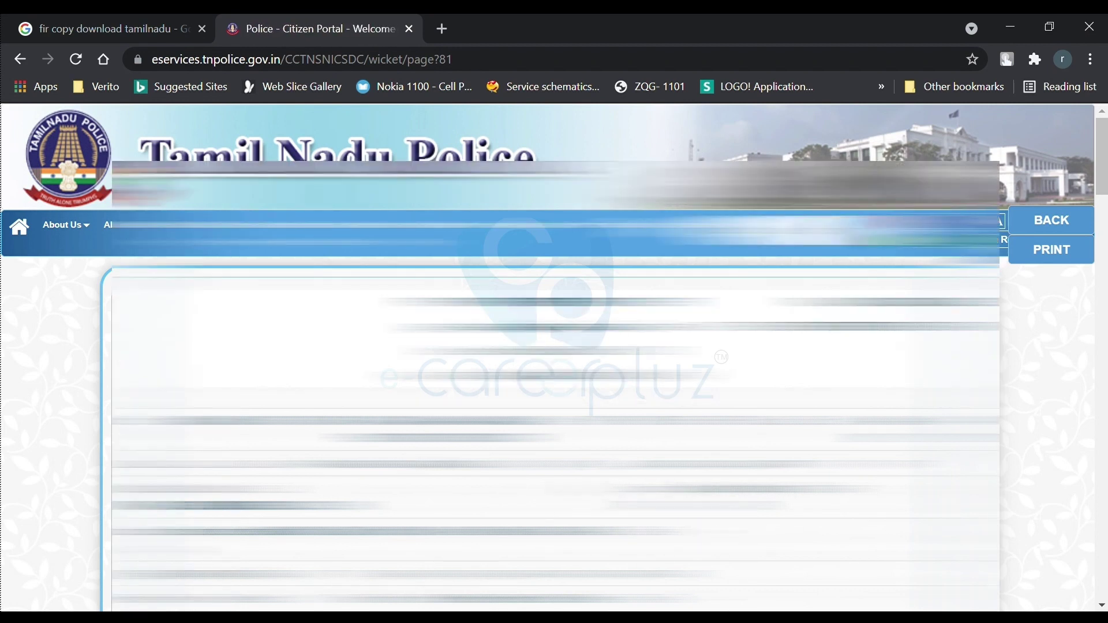
{"action": "scroll", "coordinate": [555, 358], "scroll_direction": "down", "scroll_amount": 10}
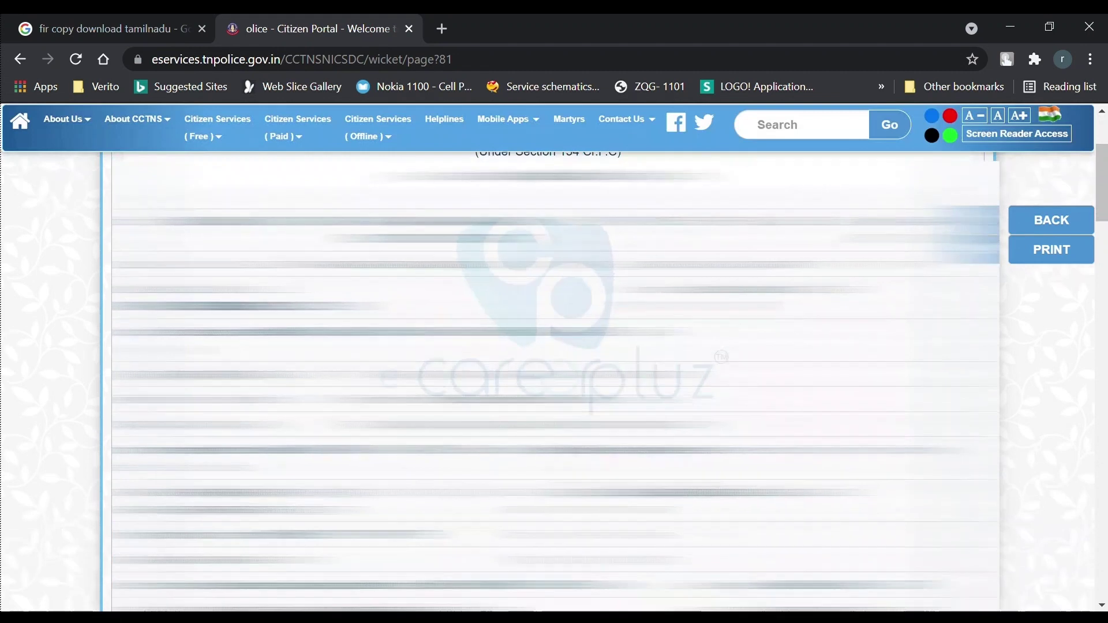
{"action": "scroll", "coordinate": [554, 381], "scroll_direction": "down", "scroll_amount": 7}
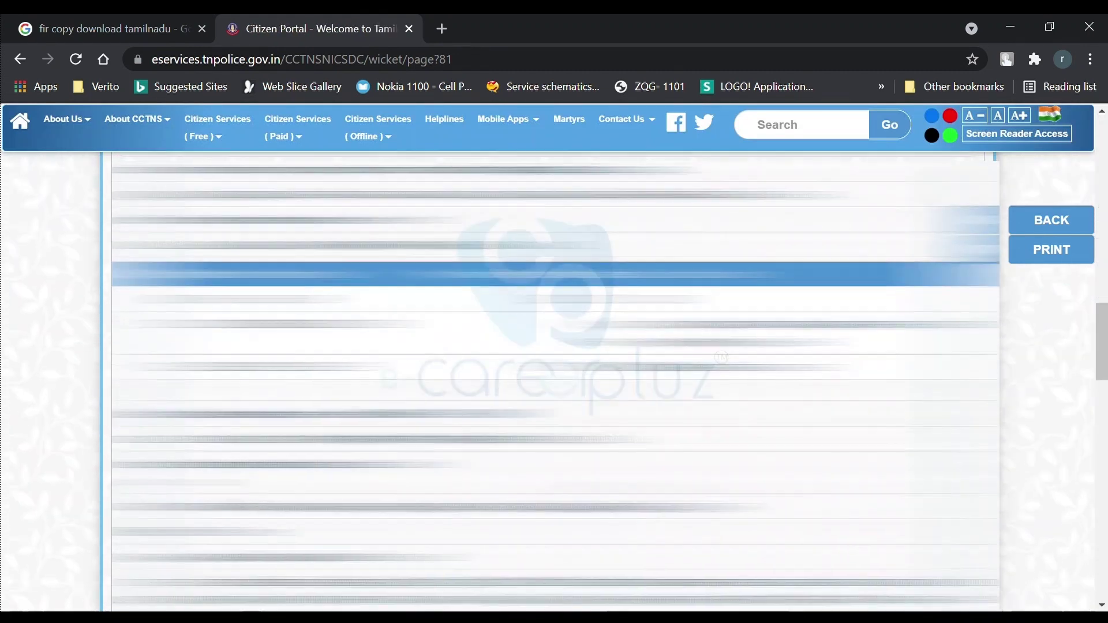
{"action": "scroll", "coordinate": [555, 381], "scroll_direction": "down", "scroll_amount": 6}
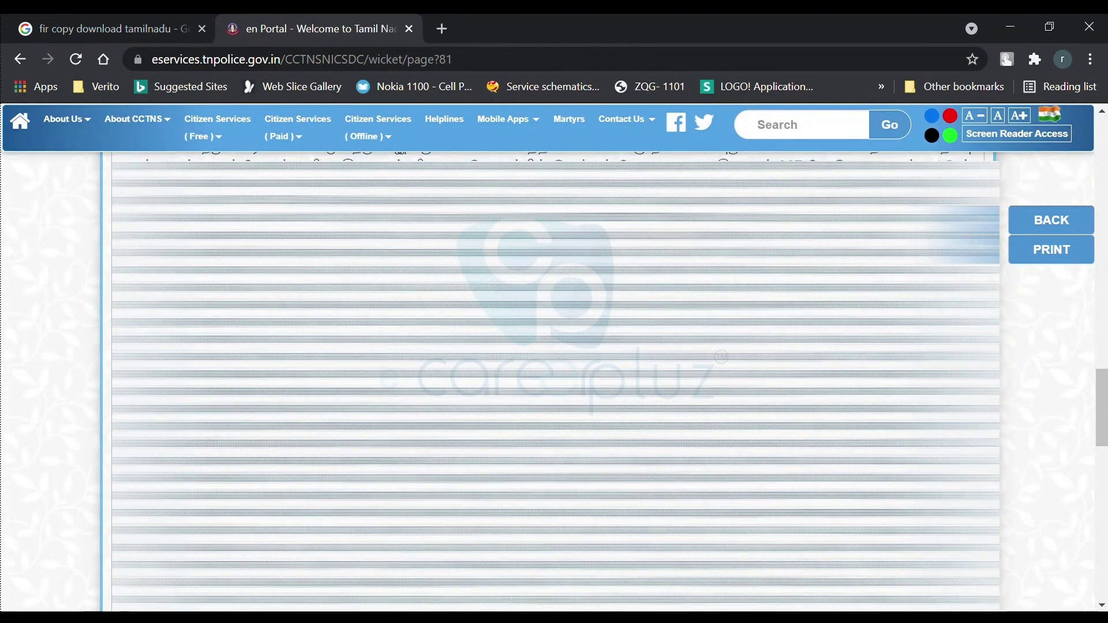
{"action": "scroll", "coordinate": [554, 381], "scroll_direction": "down", "scroll_amount": 5}
{"action": "scroll", "coordinate": [554, 381], "scroll_direction": "down", "scroll_amount": 3}
{"action": "scroll", "coordinate": [554, 381], "scroll_direction": "down", "scroll_amount": 3}
{"action": "scroll", "coordinate": [554, 381], "scroll_direction": "down", "scroll_amount": 3}
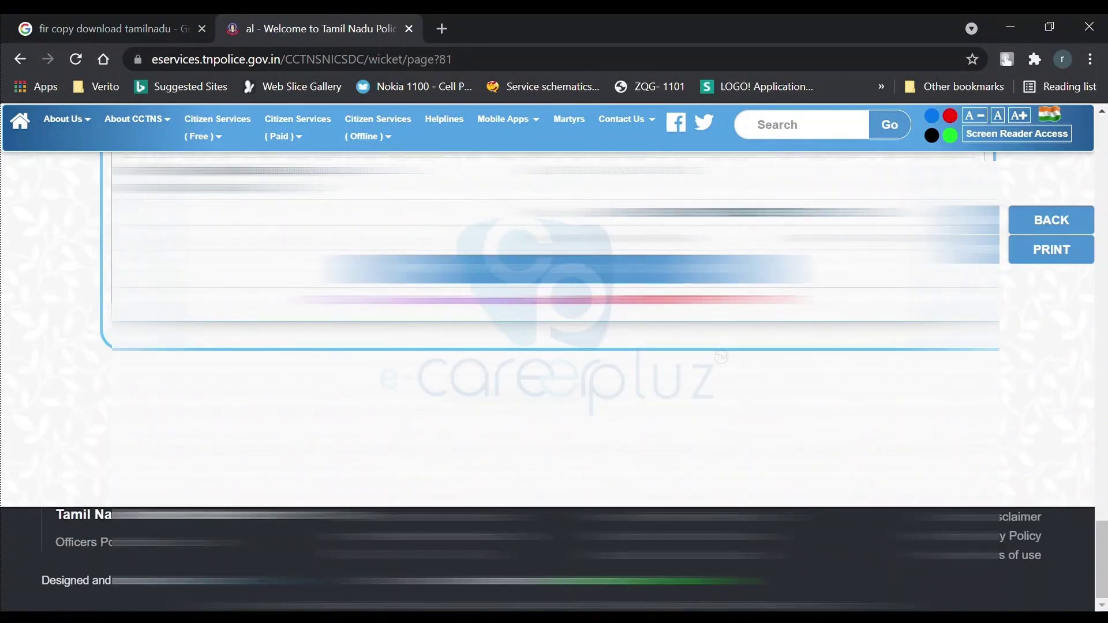
{"action": "scroll", "coordinate": [554, 381], "scroll_direction": "up", "scroll_amount": 2}
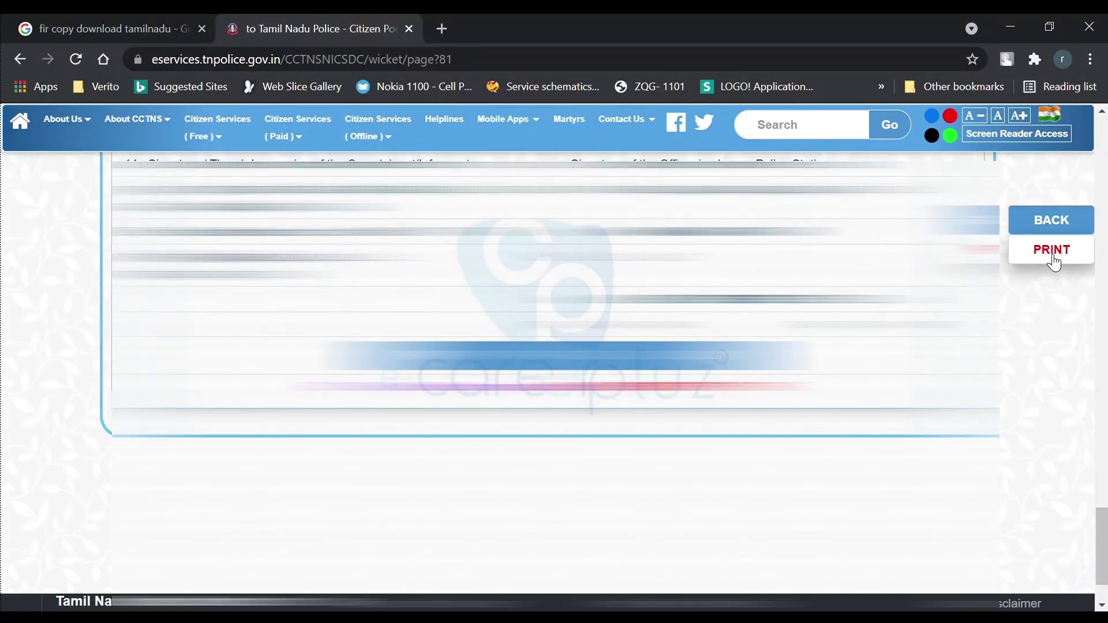
{"action": "left_click", "coordinate": [1052, 264]}
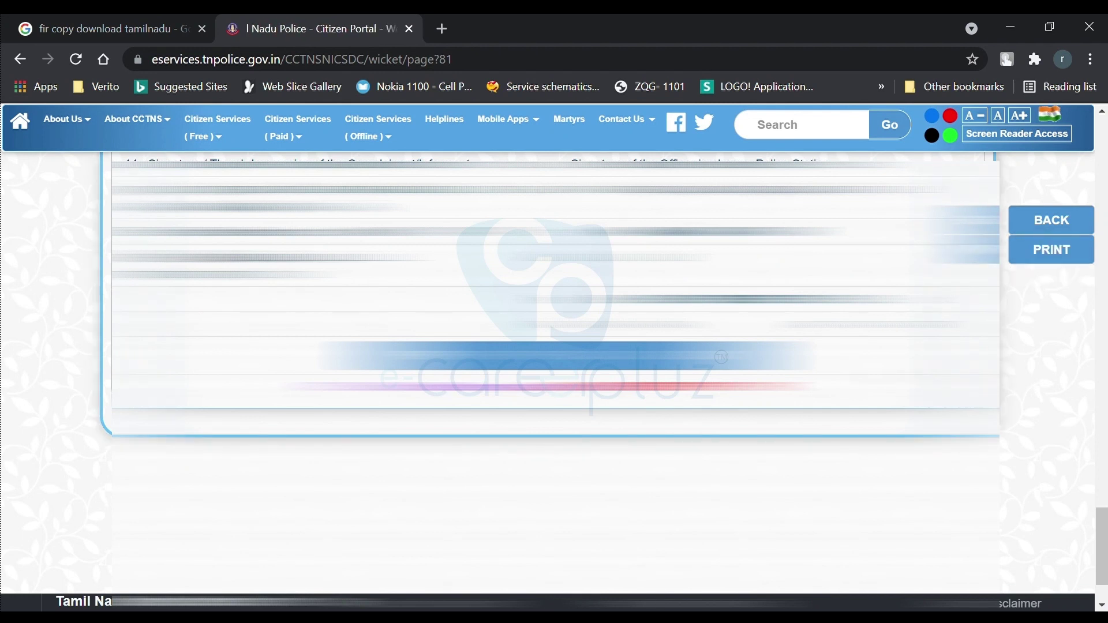
{"action": "scroll", "coordinate": [554, 369], "scroll_direction": "up", "scroll_amount": 3}
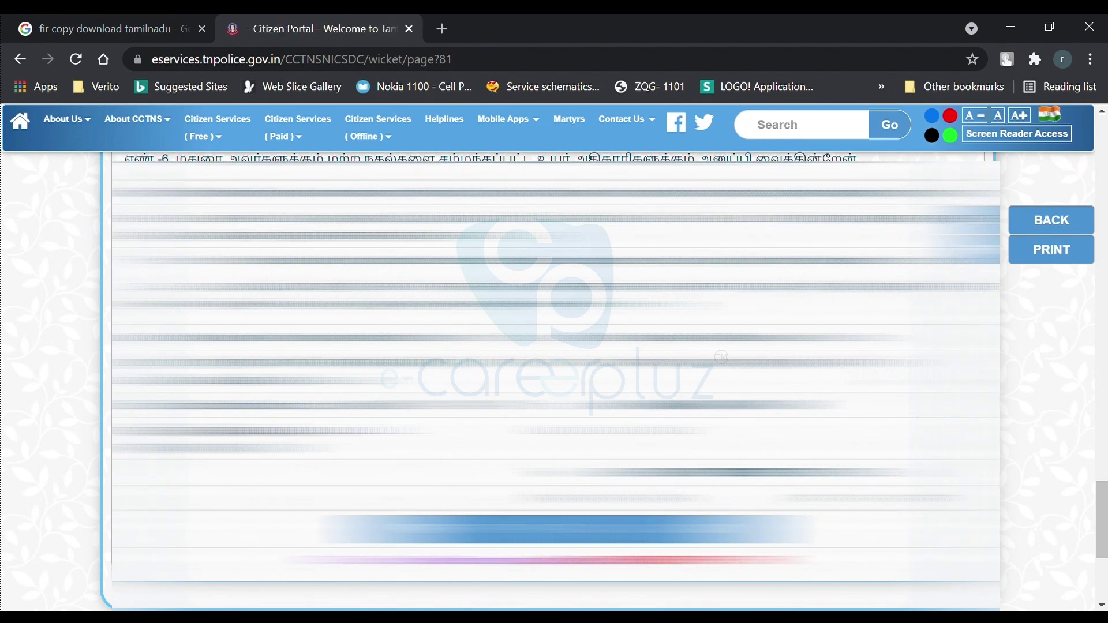
{"action": "scroll", "coordinate": [554, 381], "scroll_direction": "down", "scroll_amount": 5}
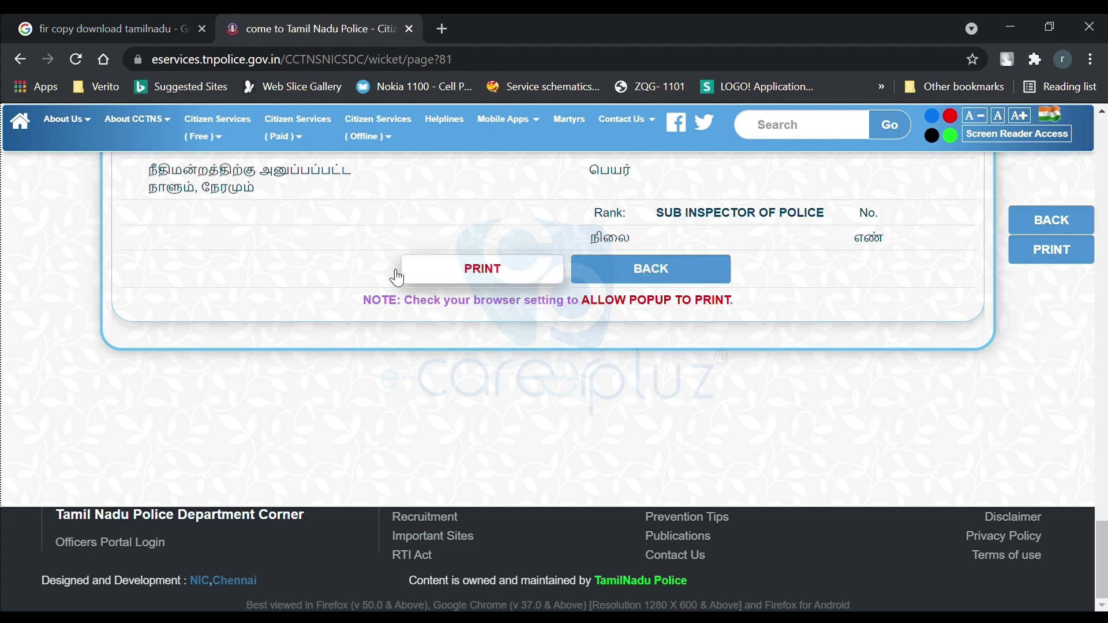
Toggle the Citizen Services (Free) menu, then return from the FIR copy to the home page
{"action": "left_click", "coordinate": [229, 148]}
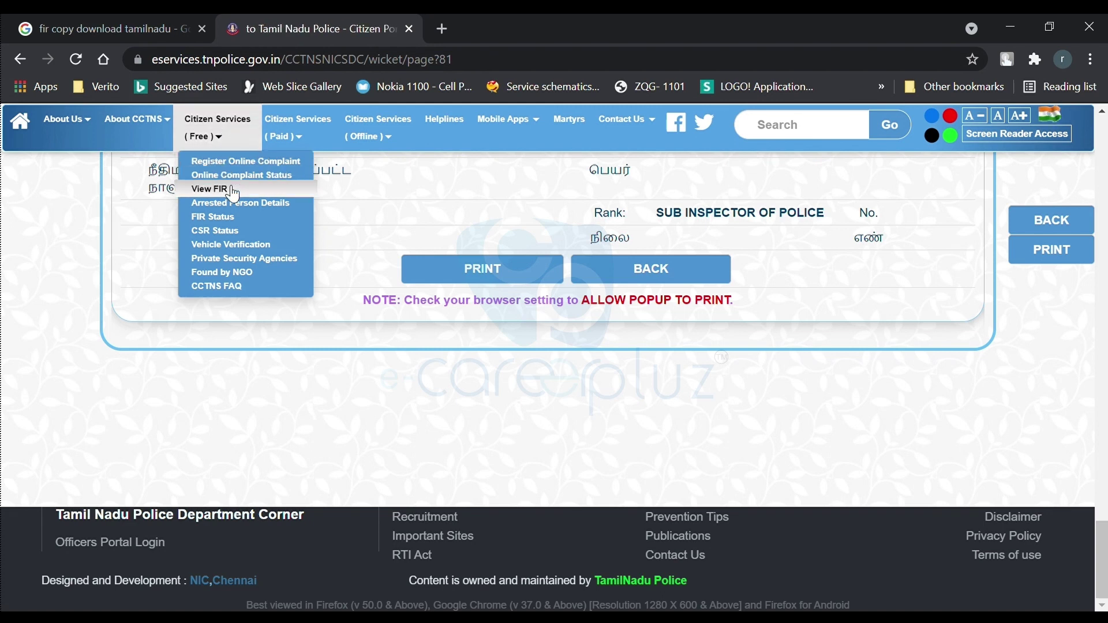
{"action": "left_click", "coordinate": [213, 225]}
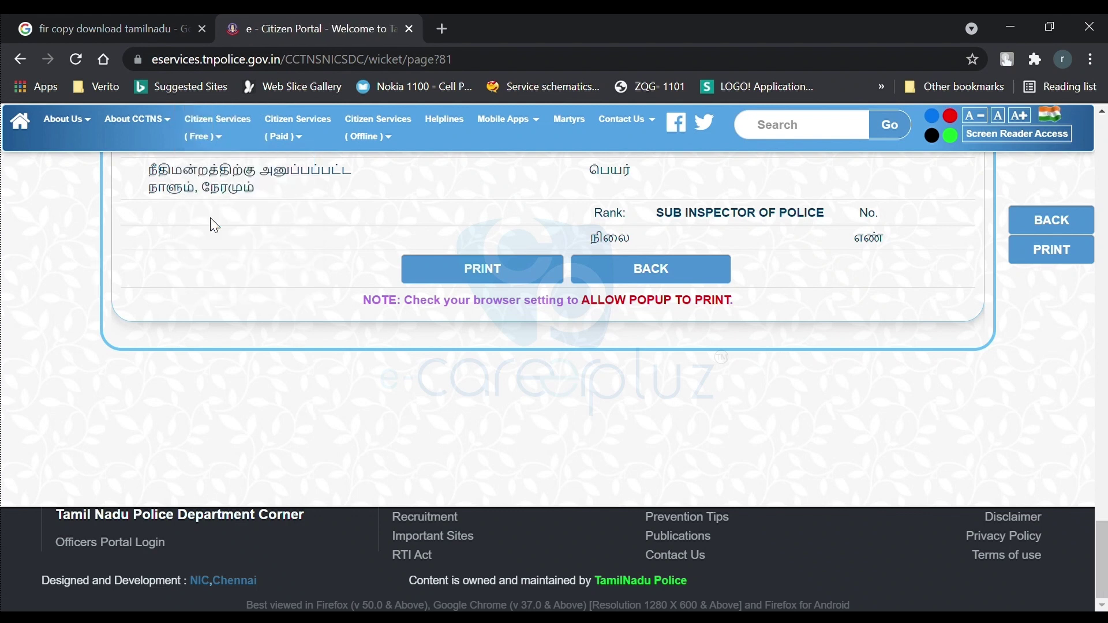
{"action": "left_click", "coordinate": [217, 138]}
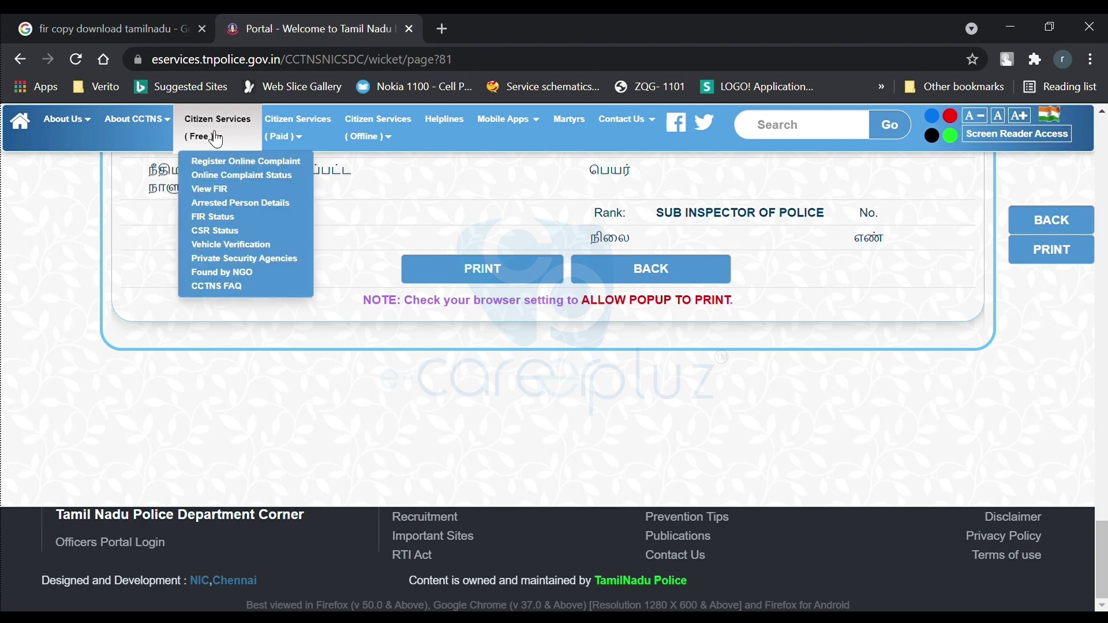
{"action": "left_click", "coordinate": [211, 217]}
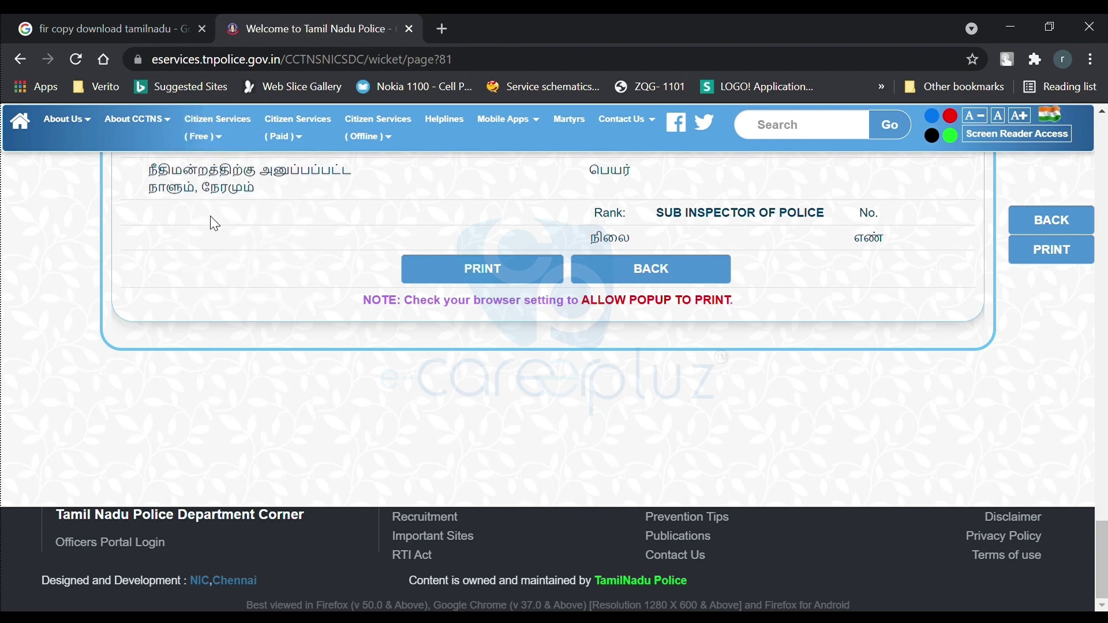
{"action": "left_click", "coordinate": [518, 277]}
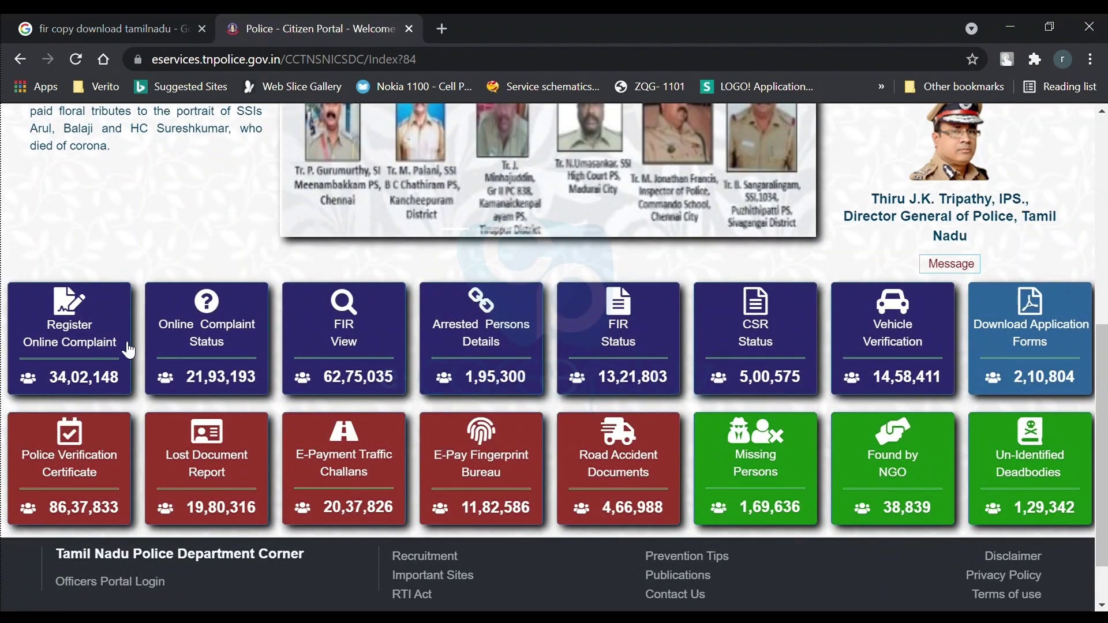
Choose the FIR Status tile on the portal home page
{"action": "scroll", "coordinate": [219, 346], "scroll_direction": "up", "scroll_amount": 3}
{"action": "scroll", "coordinate": [251, 337], "scroll_direction": "down", "scroll_amount": 5}
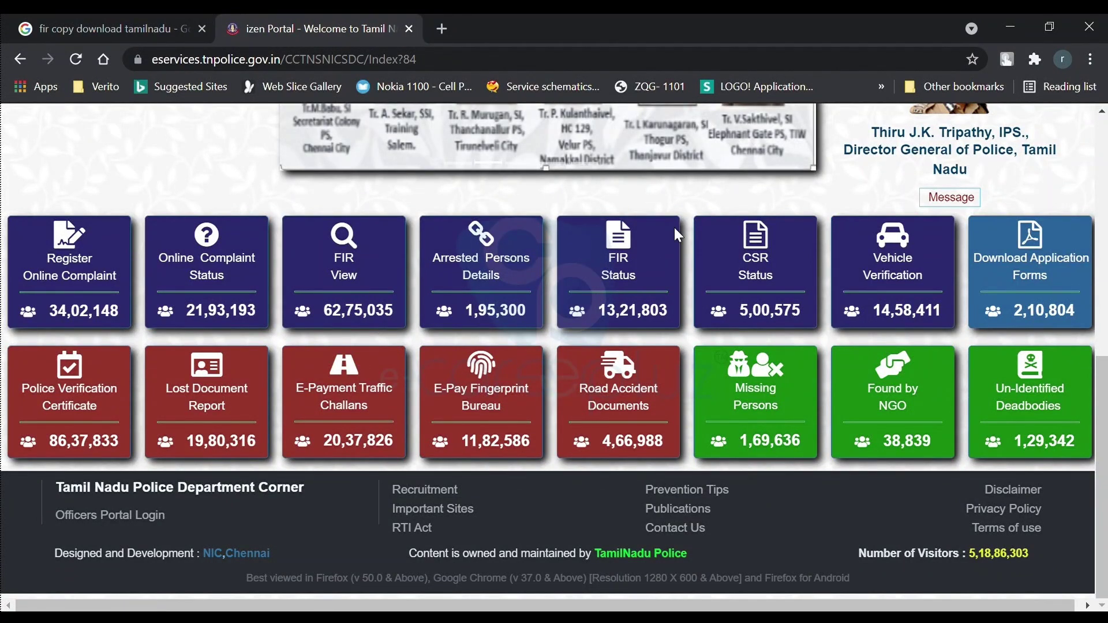
{"action": "left_click", "coordinate": [628, 279]}
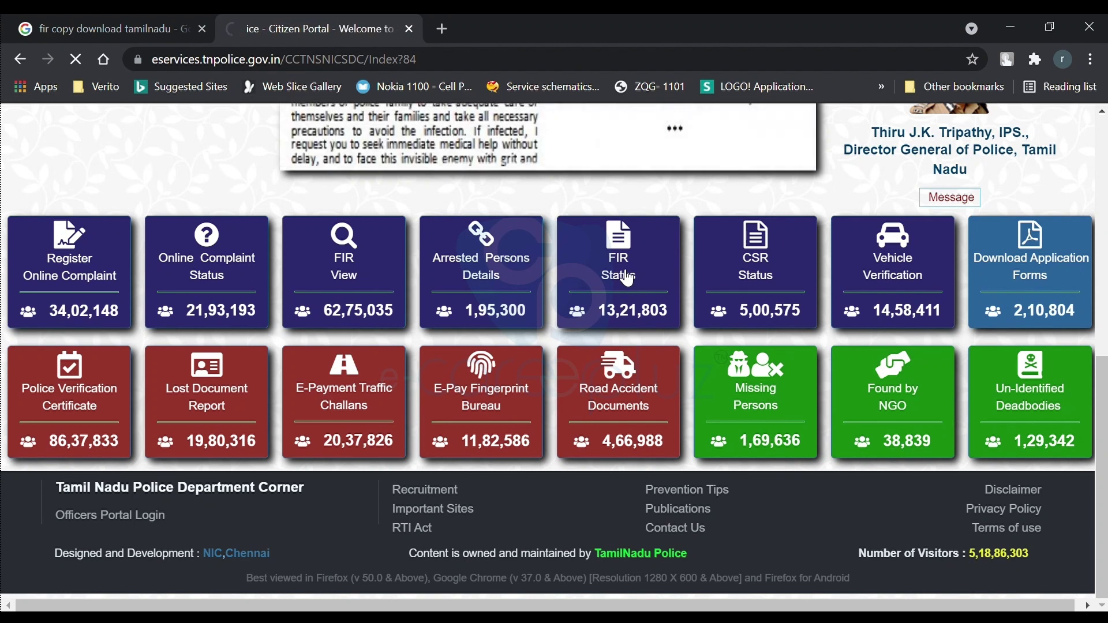
{"action": "left_click", "coordinate": [628, 280]}
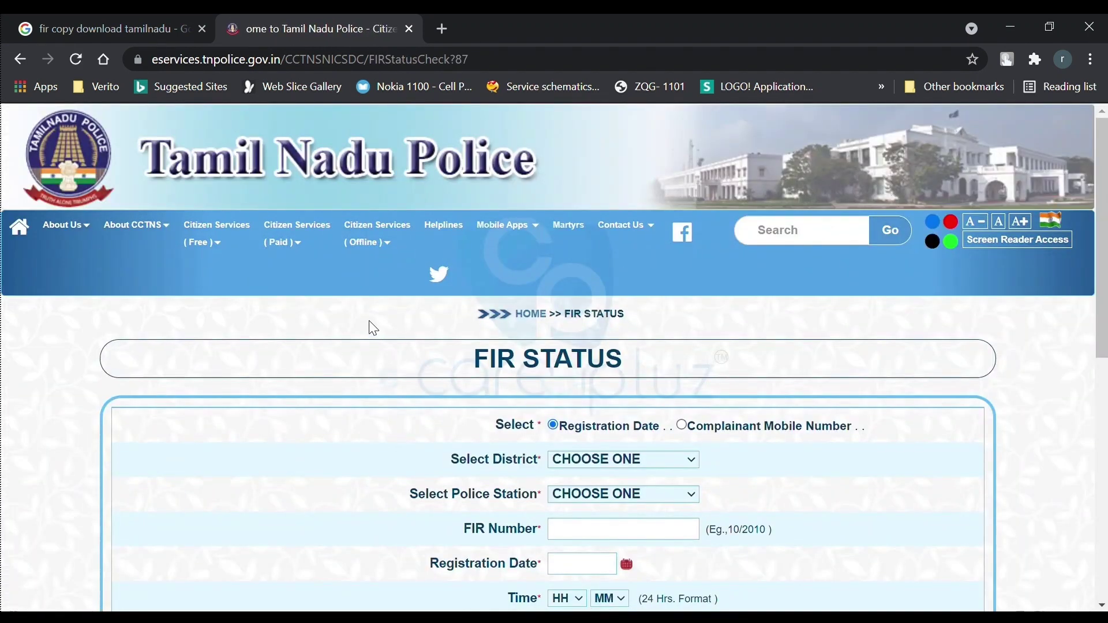
Set the district to MADURAI and choose the police station
{"action": "scroll", "coordinate": [372, 327], "scroll_direction": "down", "scroll_amount": 3}
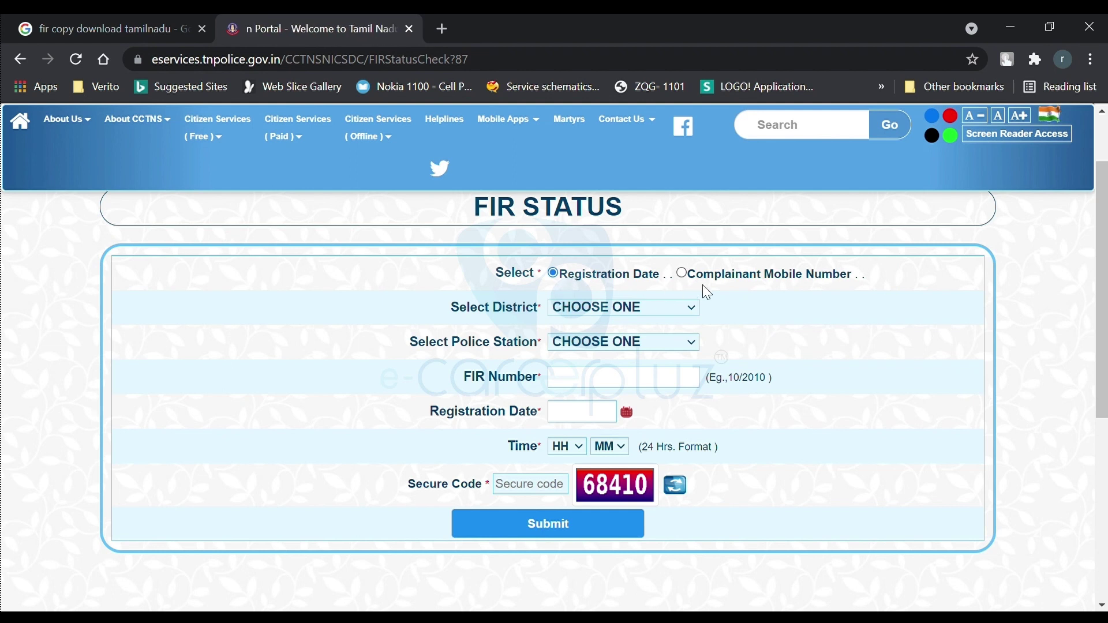
{"action": "left_click", "coordinate": [633, 314]}
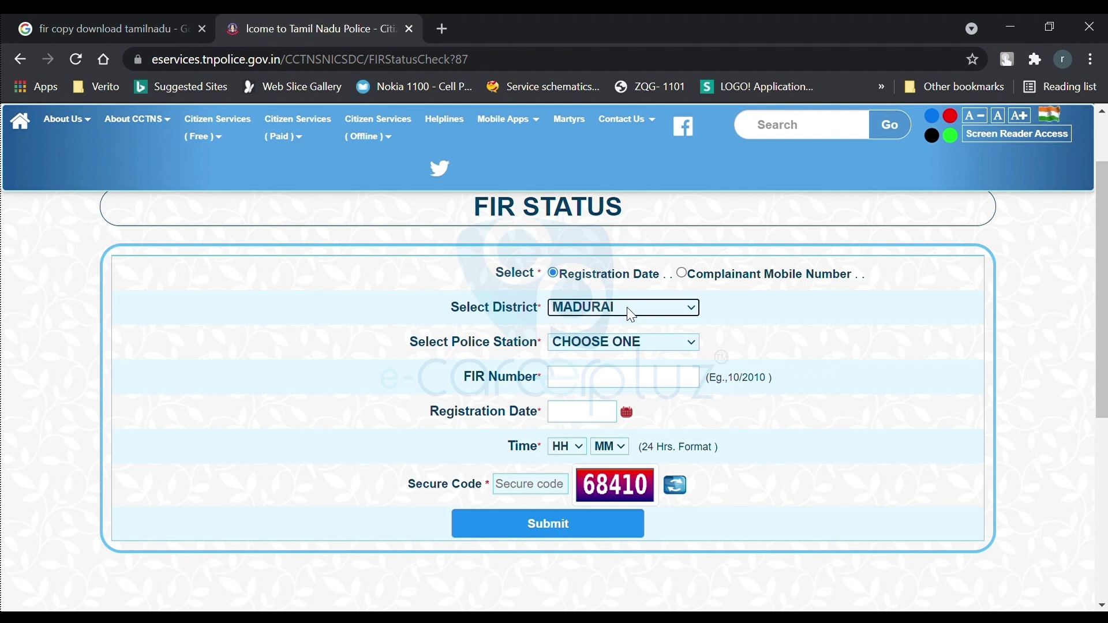
{"action": "left_click", "coordinate": [626, 348]}
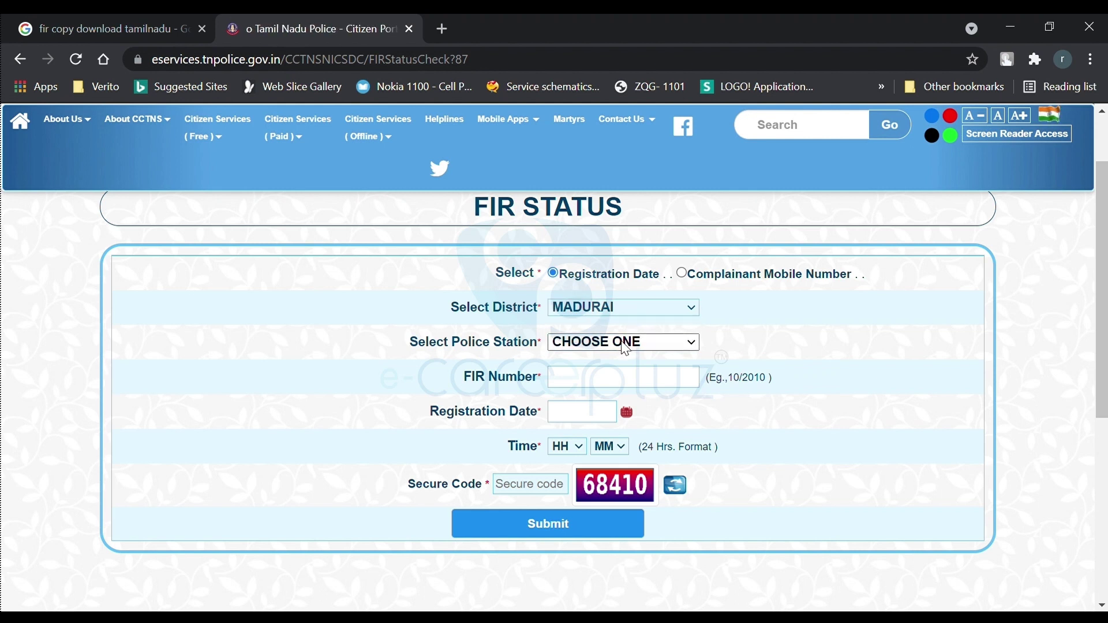
{"action": "key", "text": "Down"}
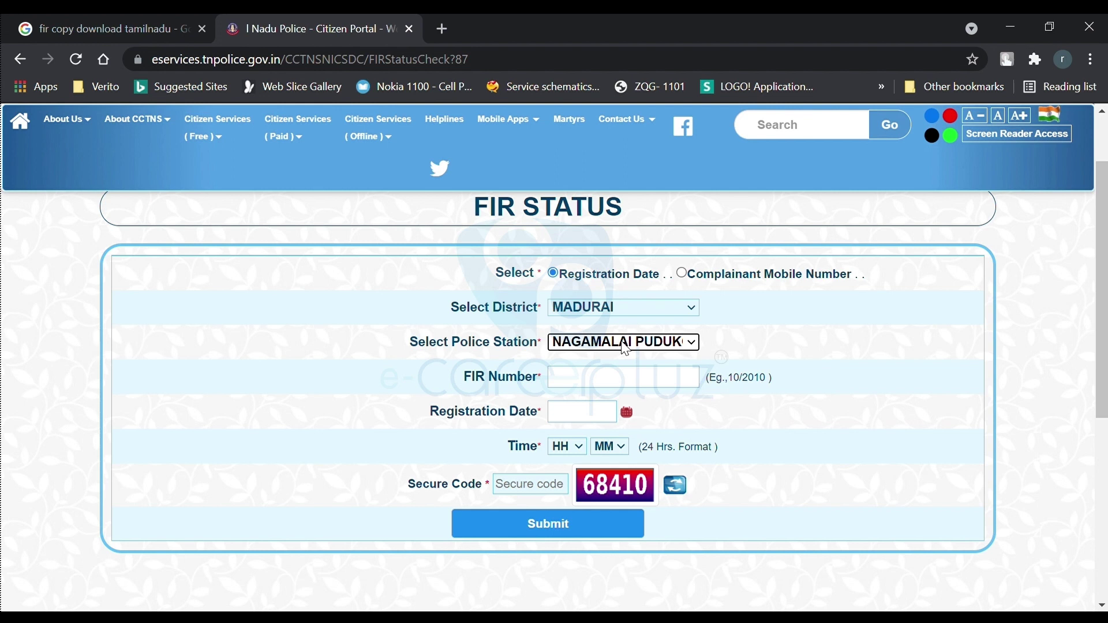
Enter FIR number 2 and bring up the Registration Date calendar
{"action": "left_click", "coordinate": [610, 387]}
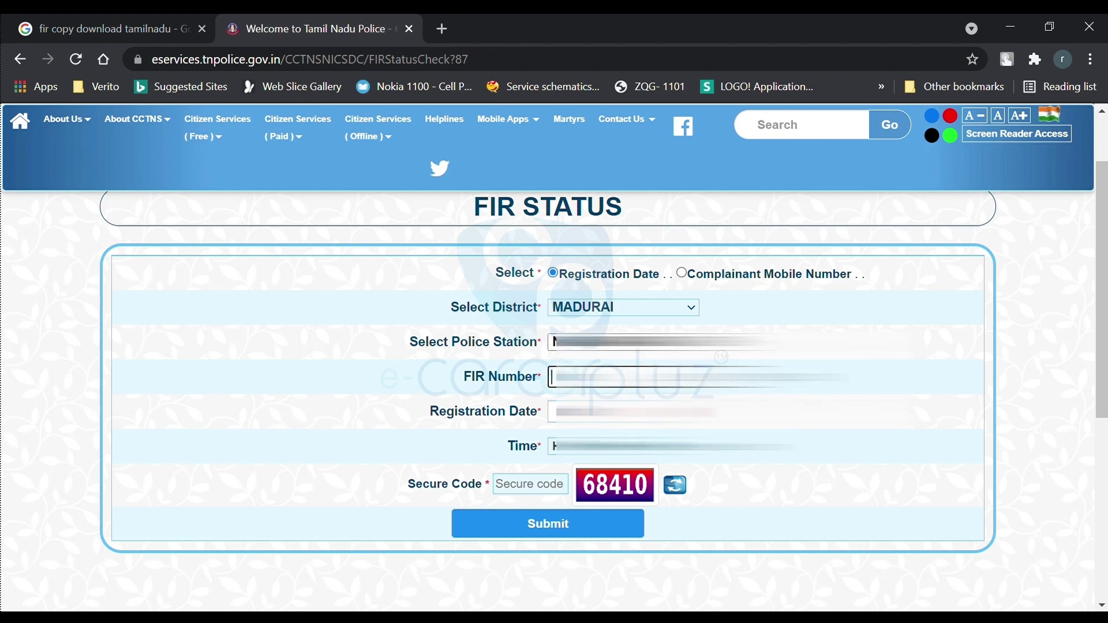
{"action": "left_click_drag", "start_coordinate": [552, 378], "coordinate": [842, 378]}
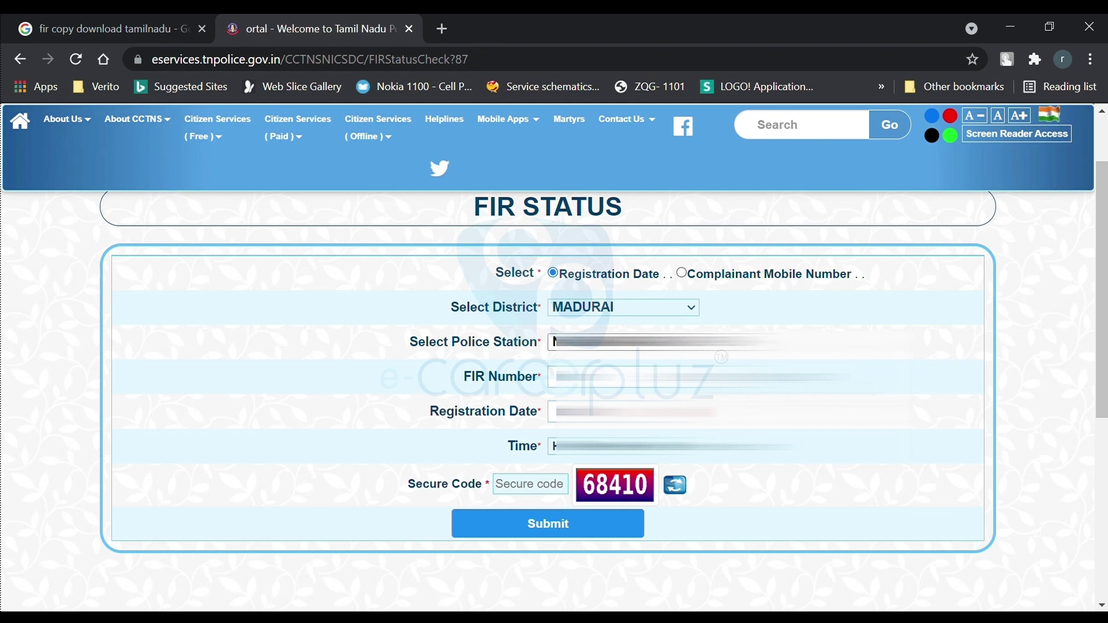
{"action": "left_click", "coordinate": [555, 377]}
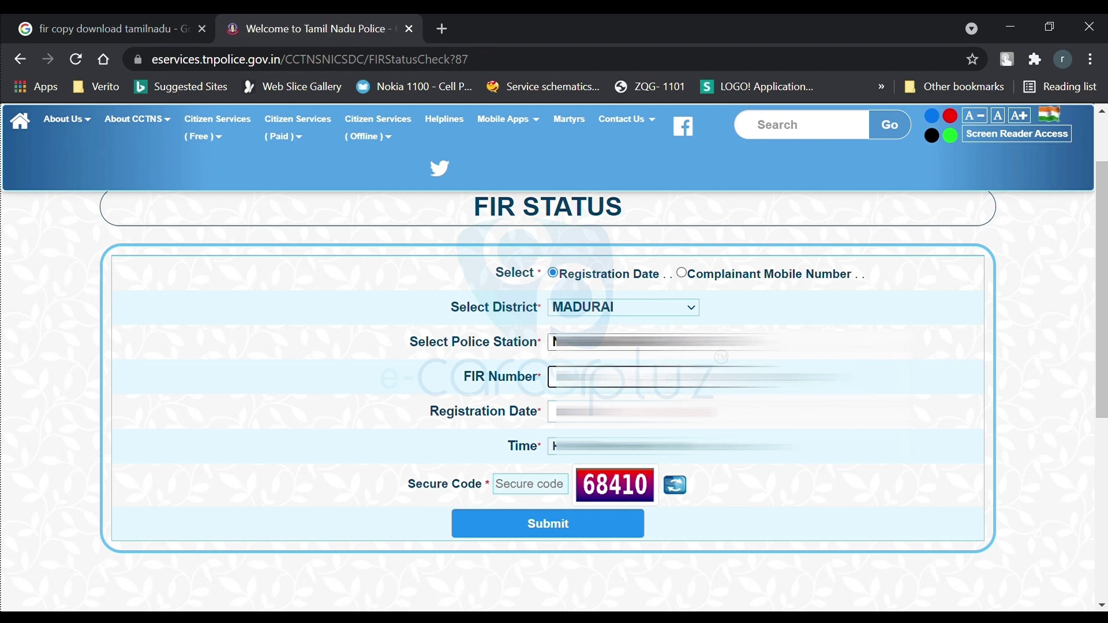
{"action": "type", "text": "2"}
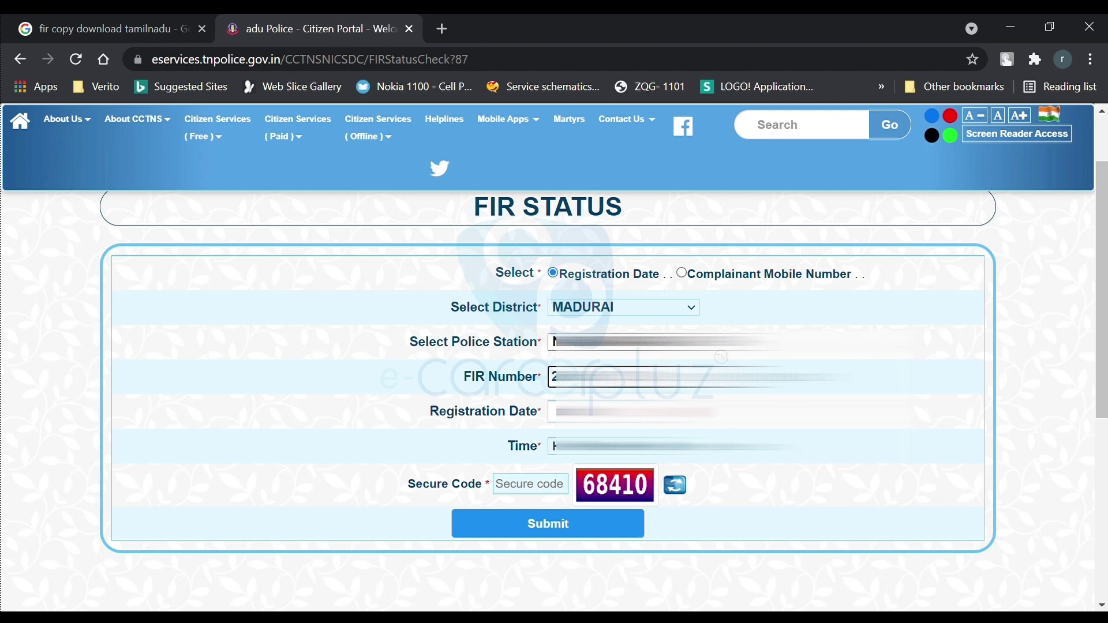
{"action": "left_click", "coordinate": [554, 413]}
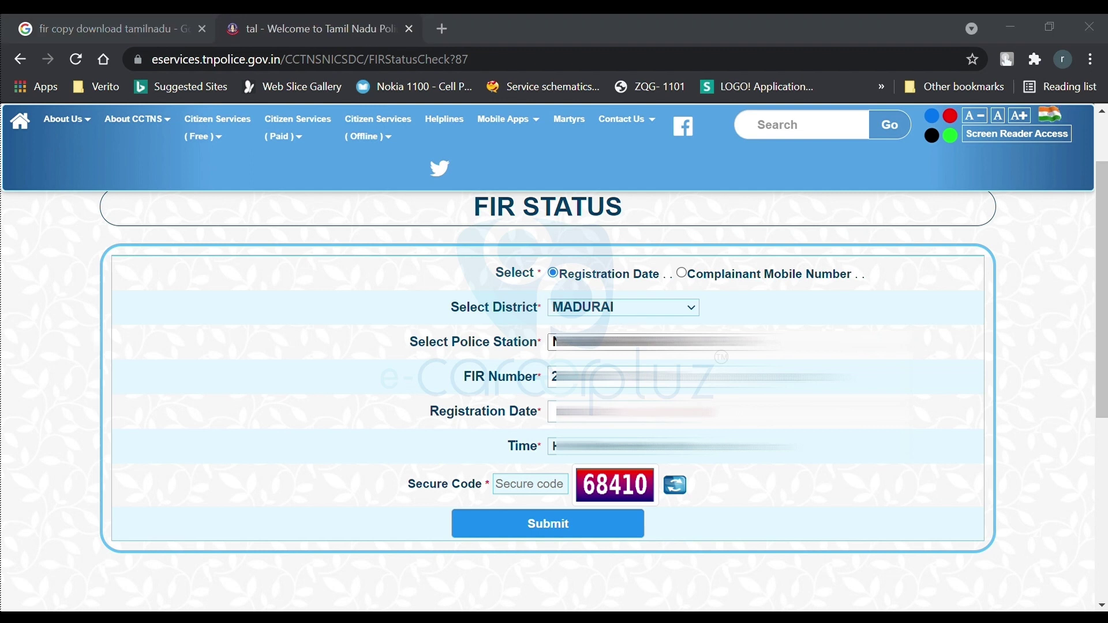
{"action": "left_click", "coordinate": [606, 413]}
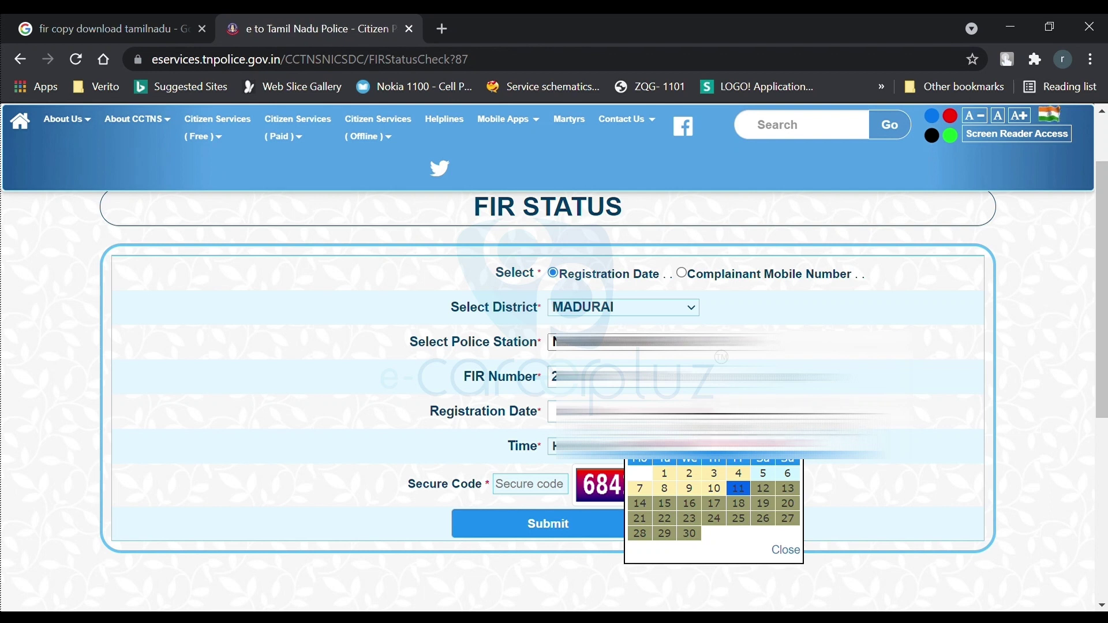
Pick the registration date from an earlier month, set the time, enter the secure code, and submit
{"action": "left_click", "coordinate": [635, 456]}
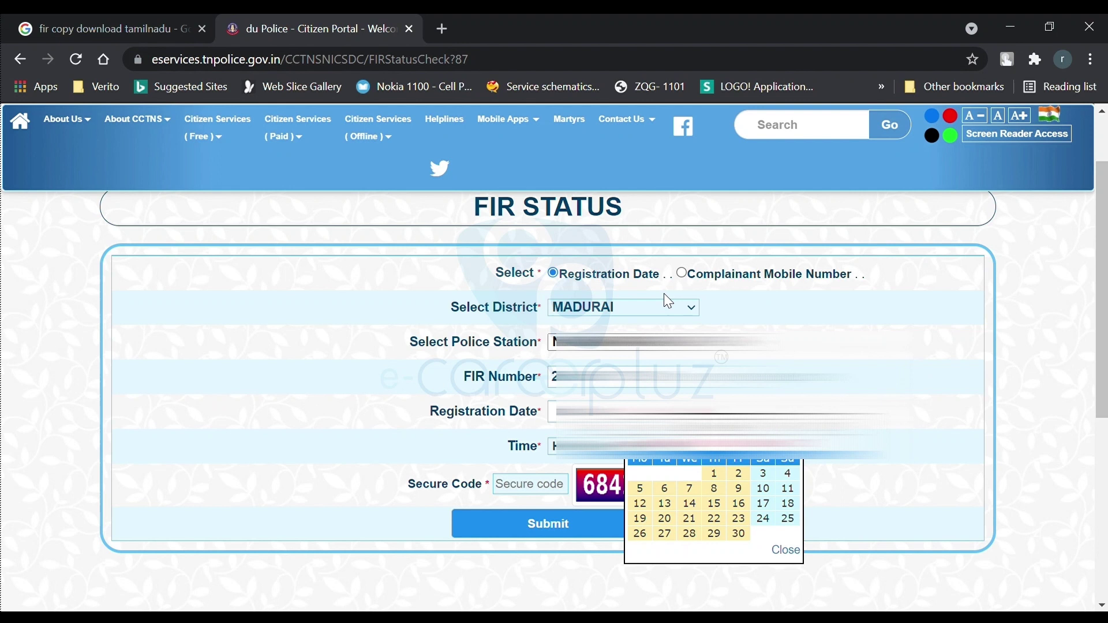
{"action": "left_click", "coordinate": [716, 504]}
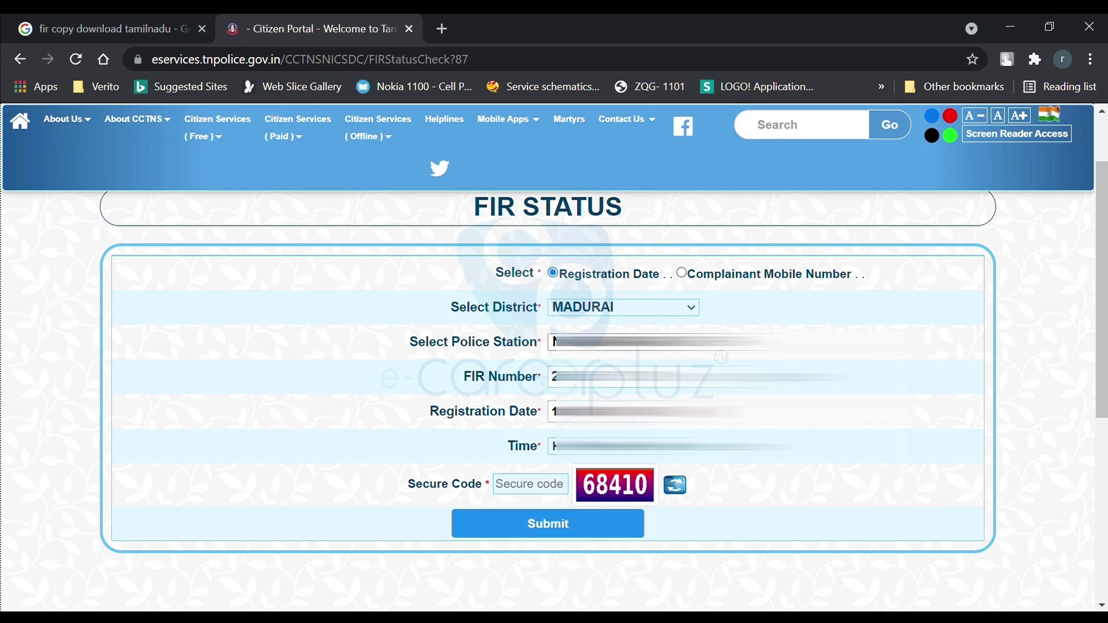
{"action": "left_click", "coordinate": [554, 446]}
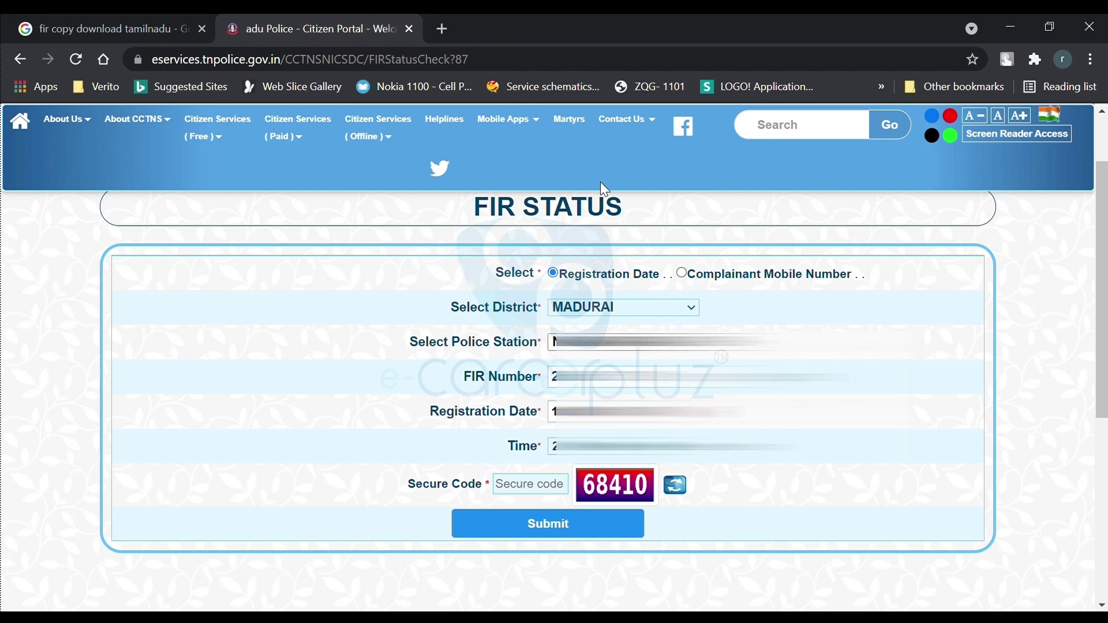
{"action": "left_click", "coordinate": [537, 491]}
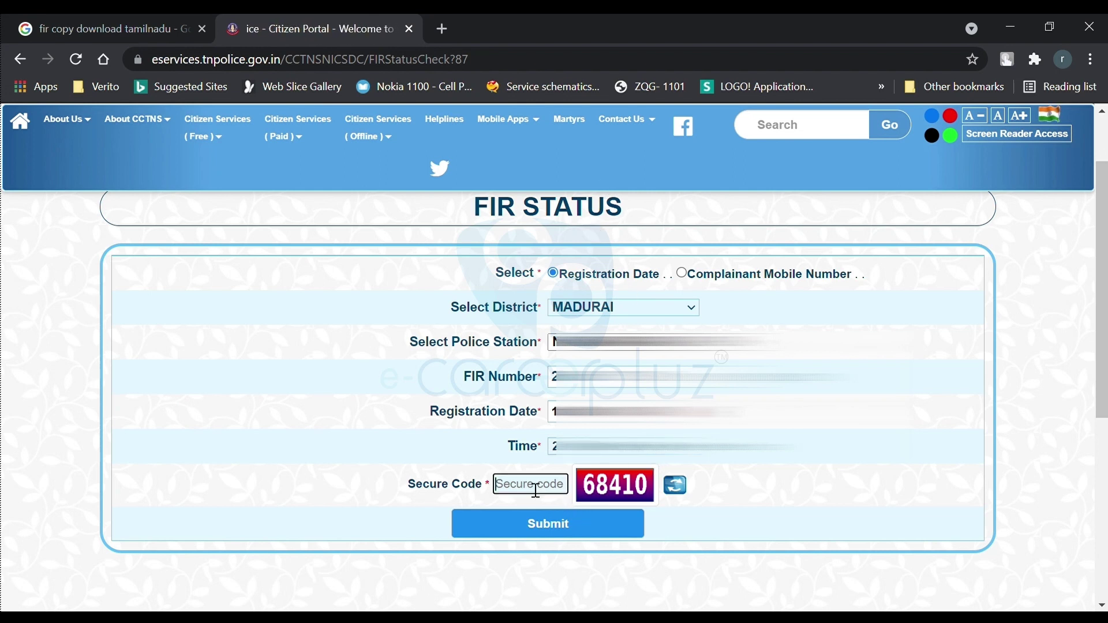
{"action": "type", "text": "68"}
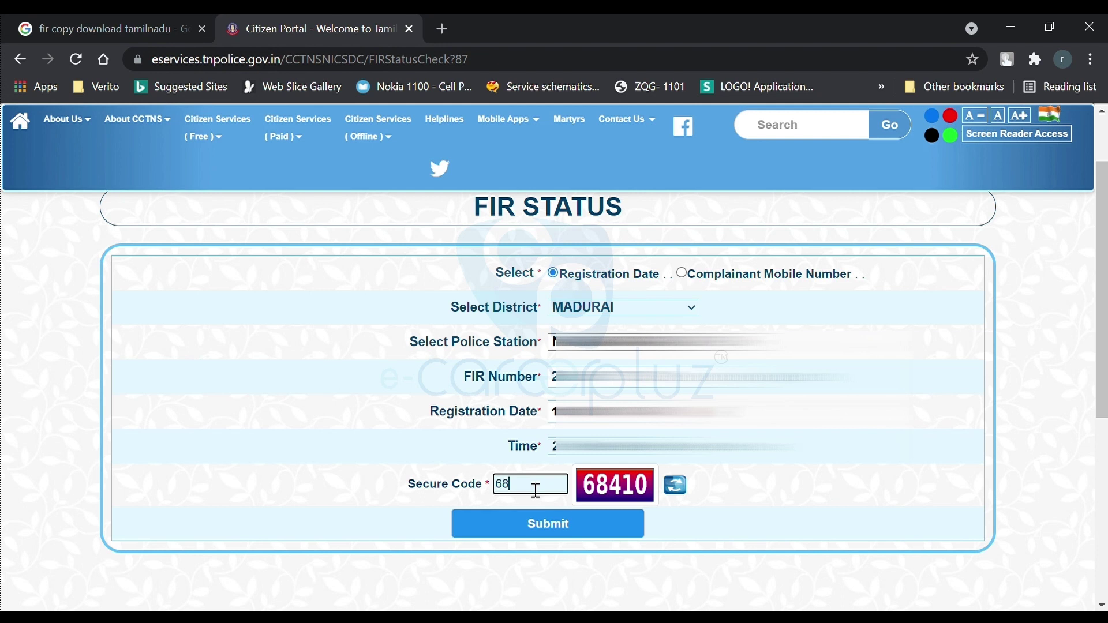
{"action": "type", "text": "410"}
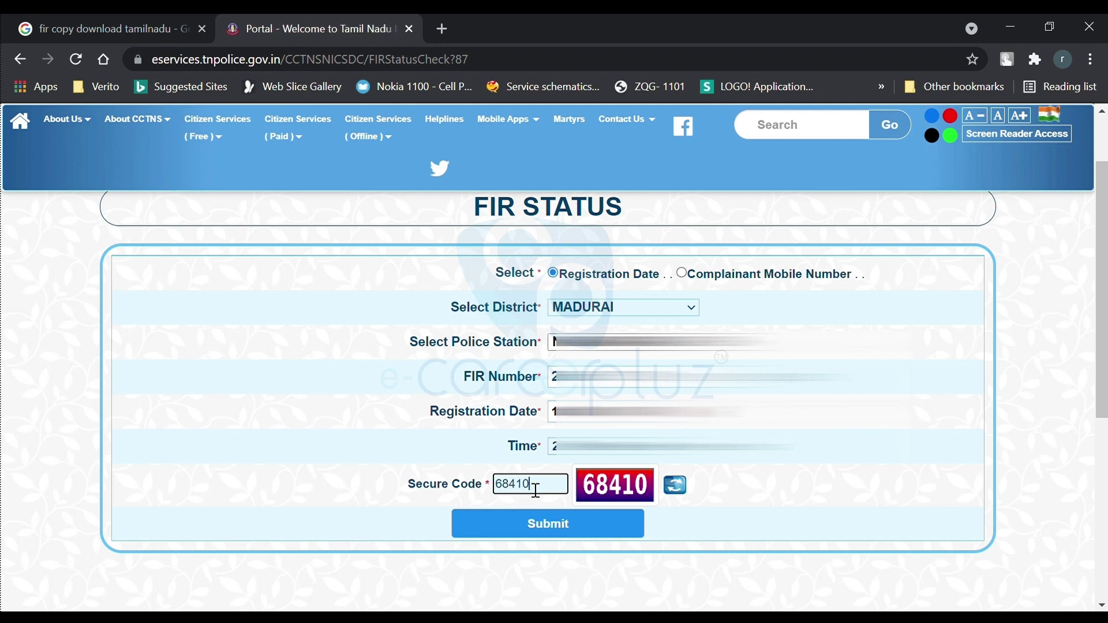
{"action": "left_click", "coordinate": [571, 529]}
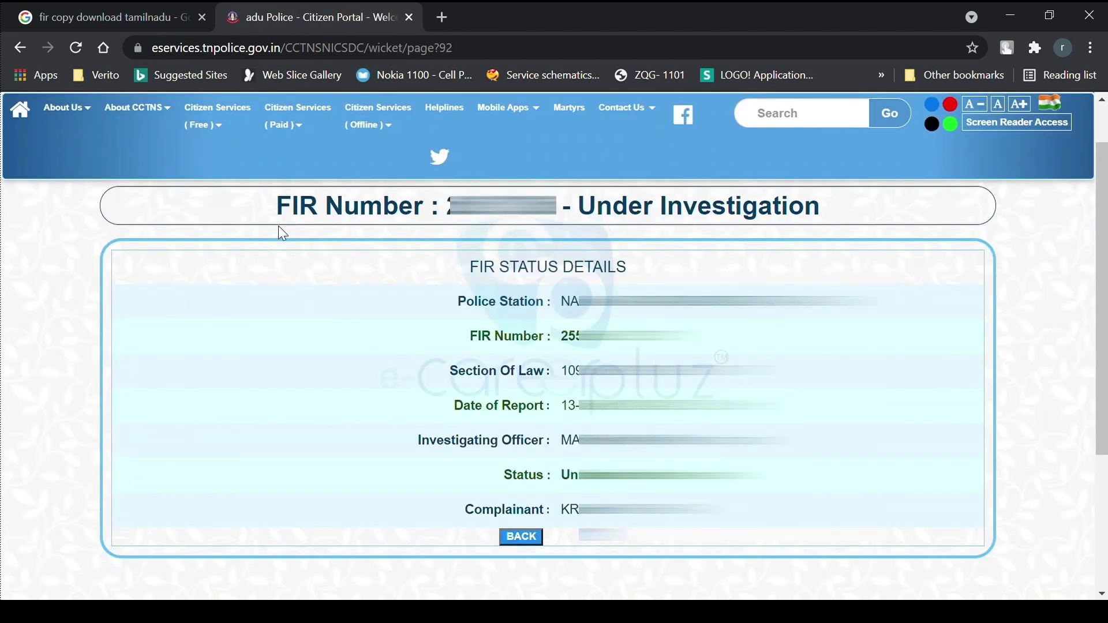
Highlight the FIR number, the 'Under Investigation' heading and the Status value in turn
{"action": "left_click_drag", "start_coordinate": [277, 211], "coordinate": [559, 225]}
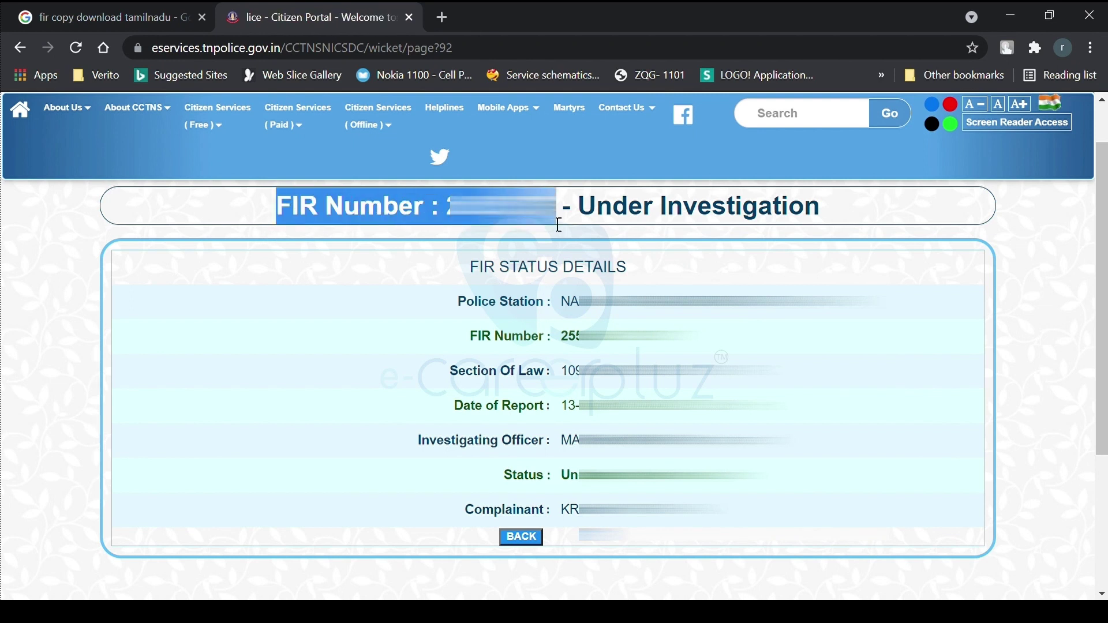
{"action": "left_click", "coordinate": [577, 227]}
{"action": "left_click_drag", "start_coordinate": [590, 215], "coordinate": [797, 226]}
{"action": "left_click", "coordinate": [829, 231]}
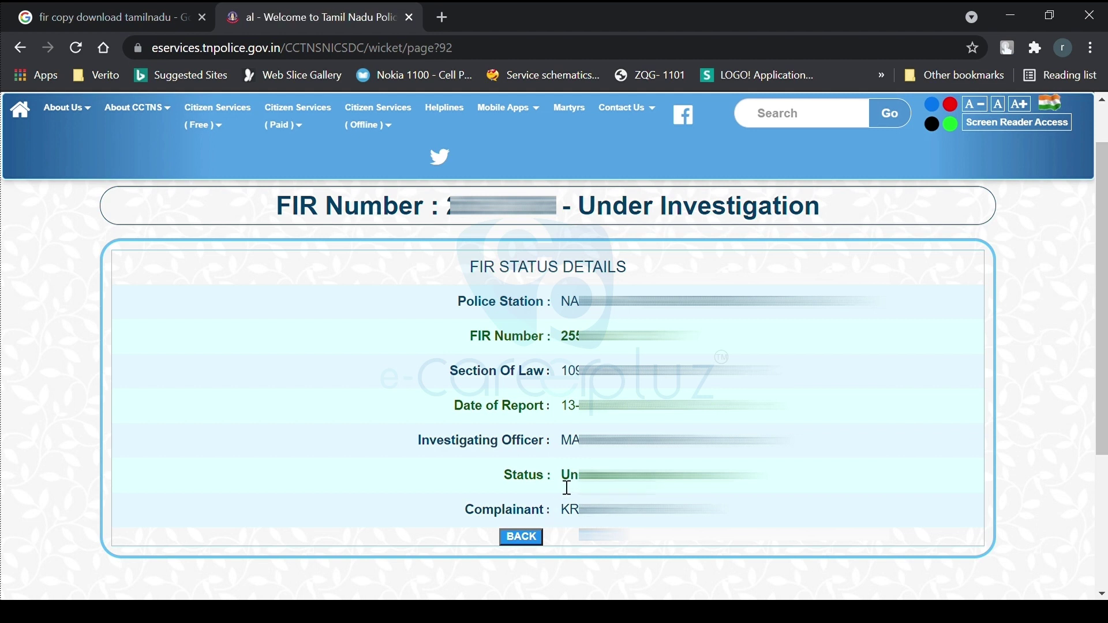
{"action": "left_click_drag", "start_coordinate": [570, 489], "coordinate": [762, 479]}
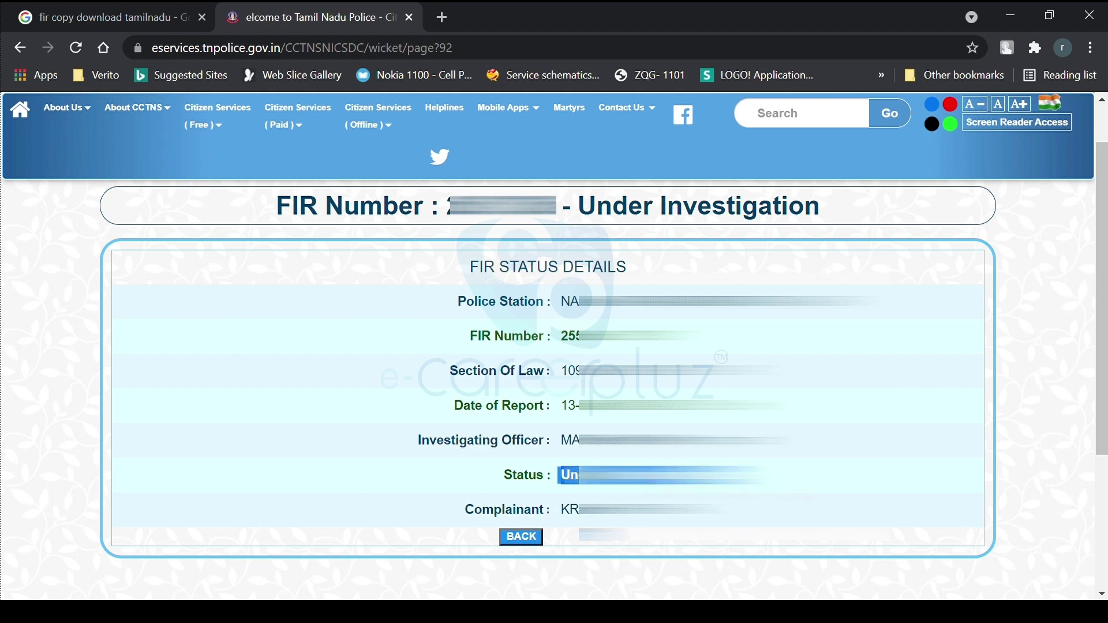
{"action": "left_click", "coordinate": [580, 506]}
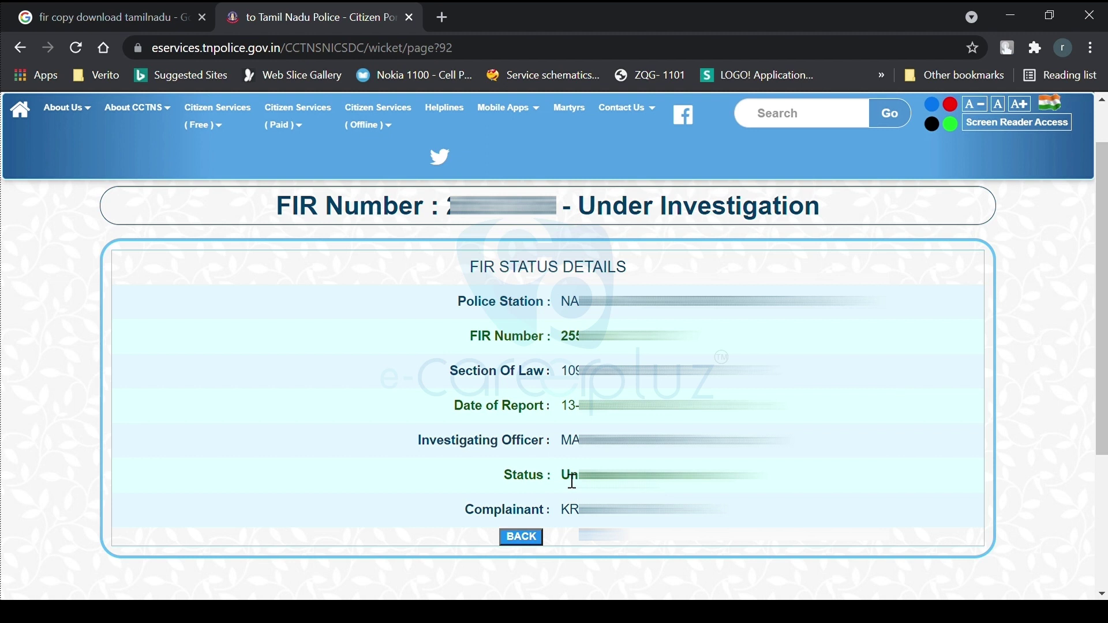
{"action": "left_click_drag", "start_coordinate": [565, 480], "coordinate": [764, 478]}
{"action": "left_click", "coordinate": [765, 478]}
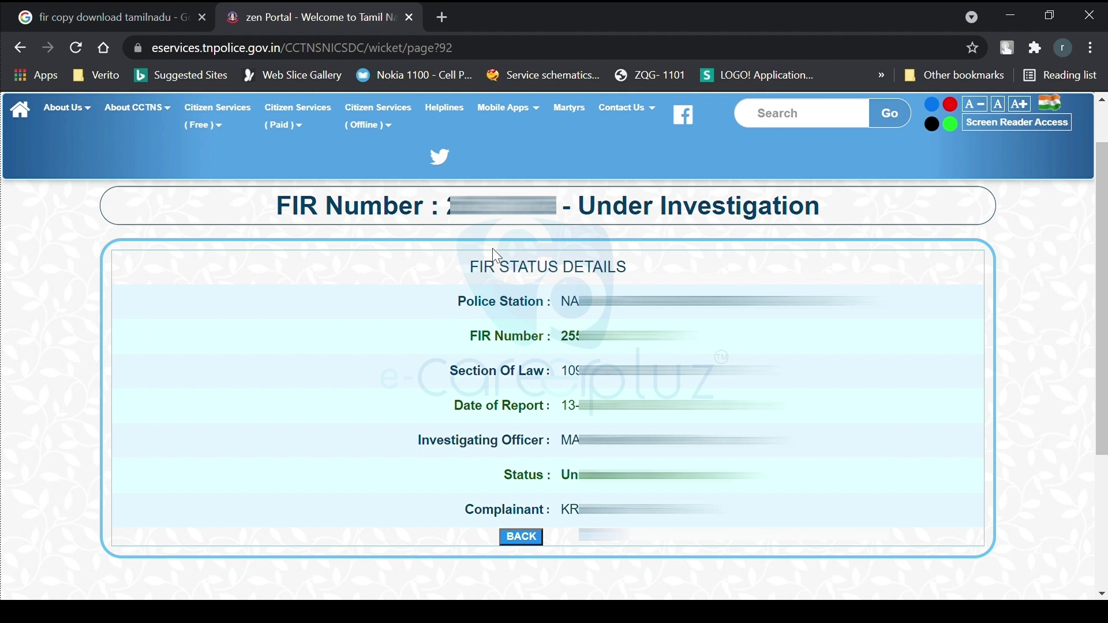
{"action": "left_click_drag", "start_coordinate": [465, 273], "coordinate": [770, 267]}
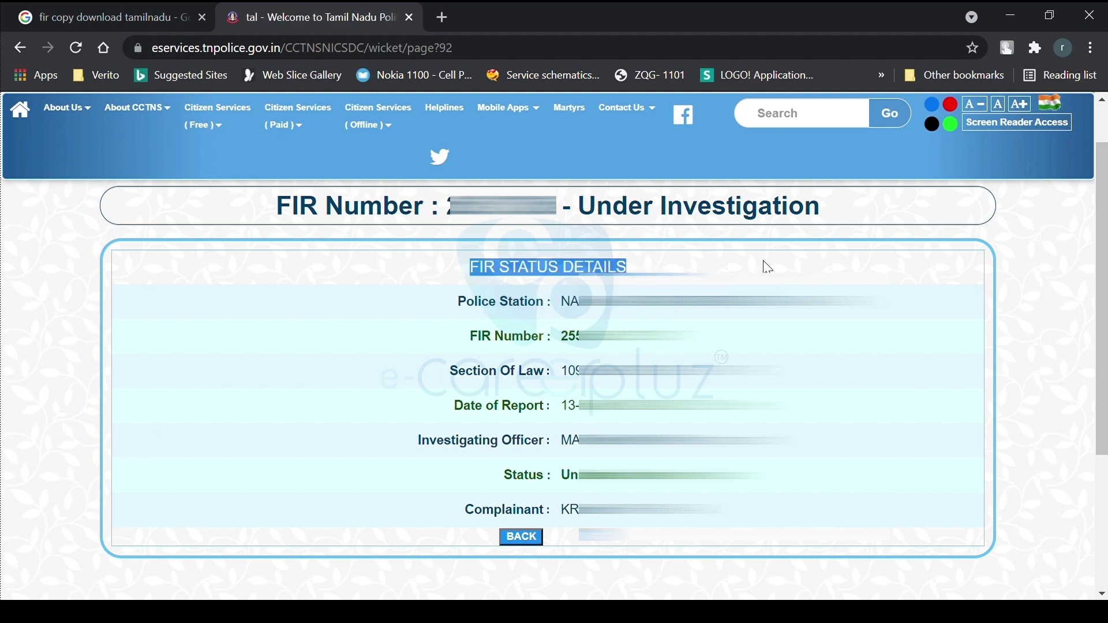